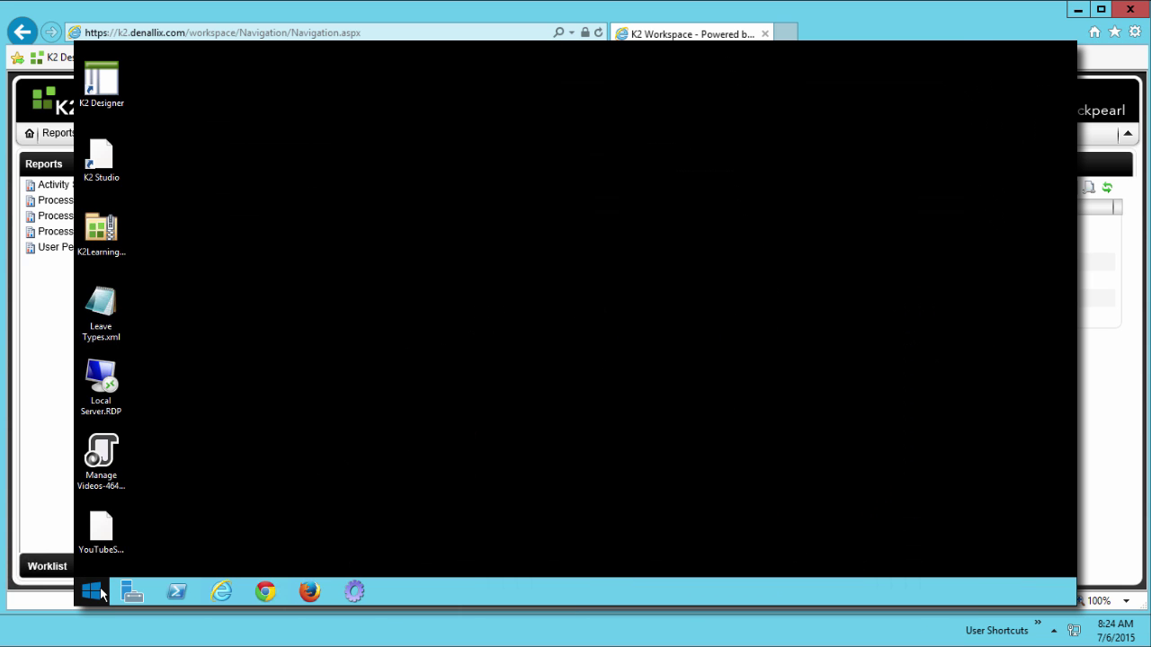
- Launch K2 blackpearl Workspace from the Start menu's K2 blackpearl program folder
click(94, 591)
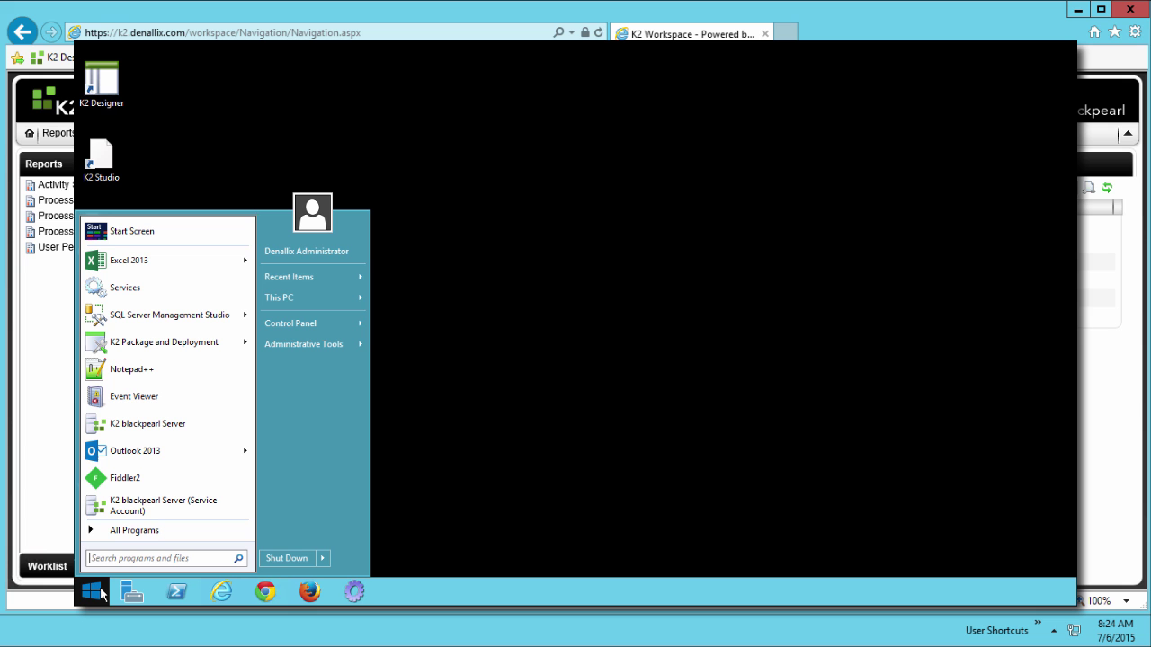
click(148, 530)
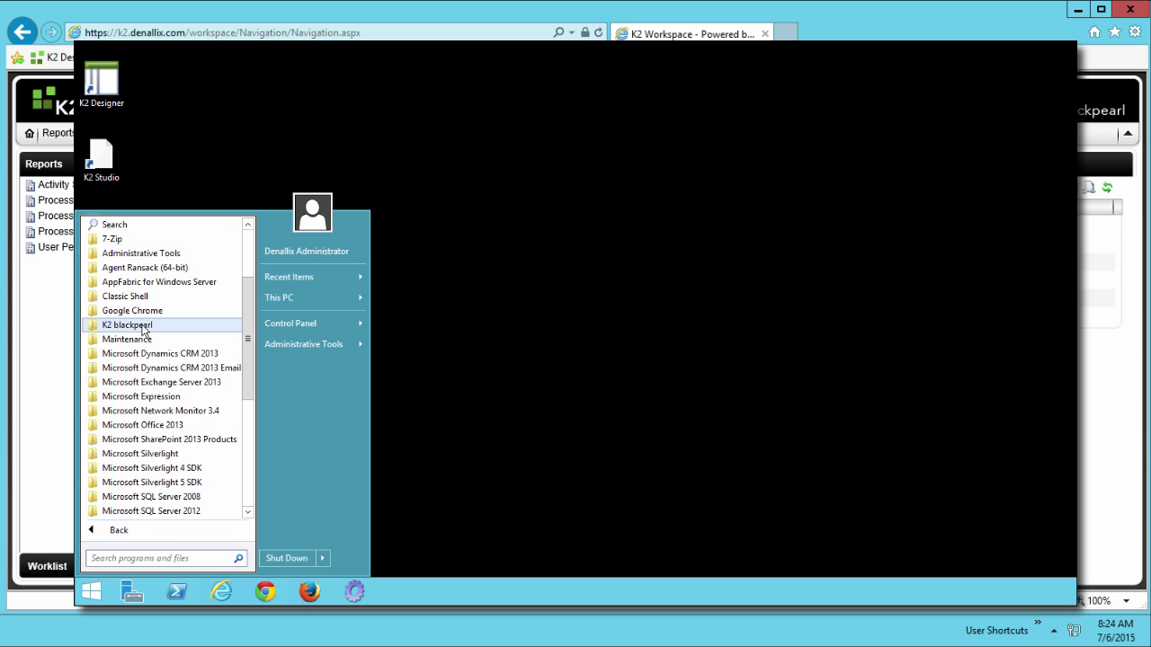
click(142, 327)
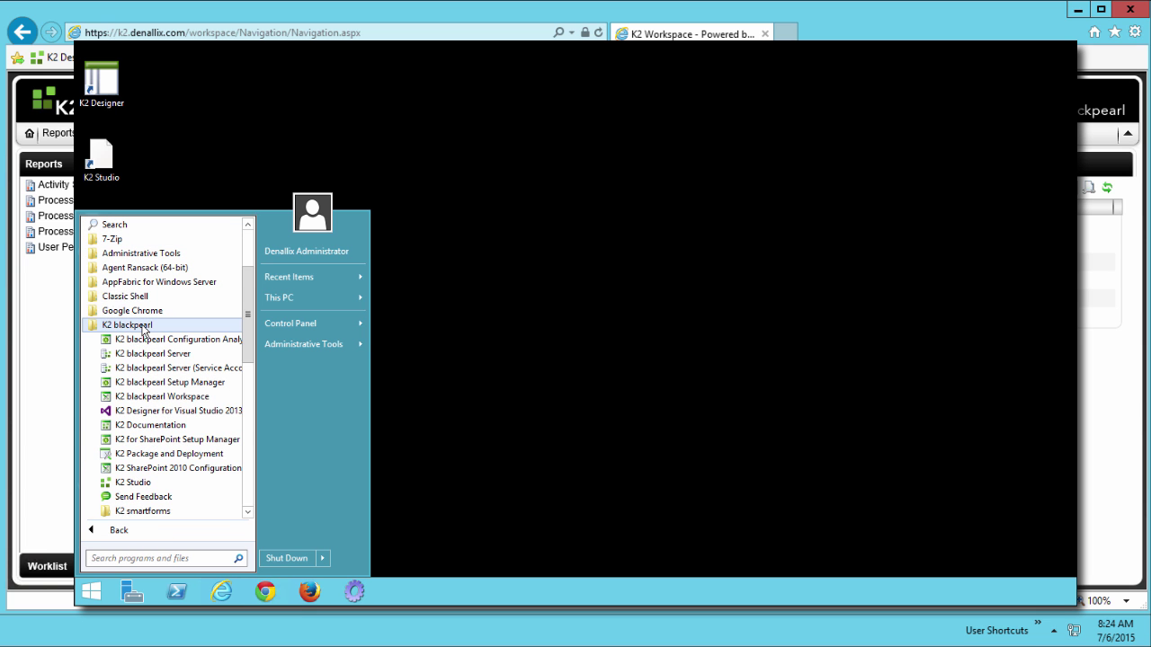
click(186, 397)
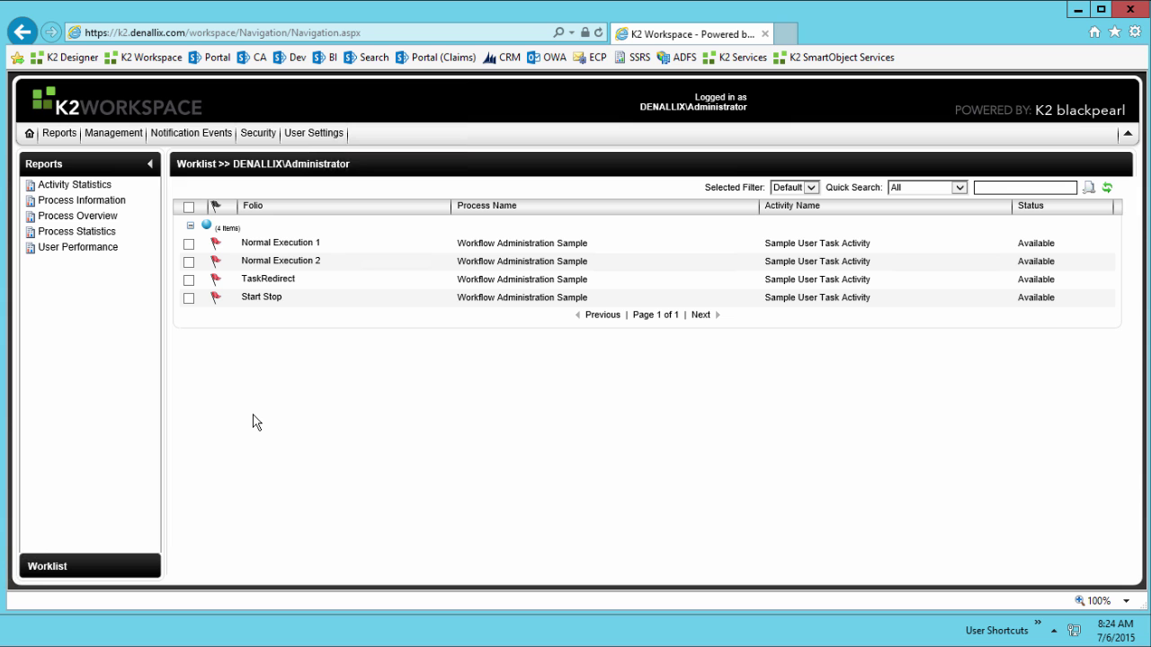
- Open the WorkLists page under k2.denallix.com:5555 > Workflow Server in the Management Console
click(127, 141)
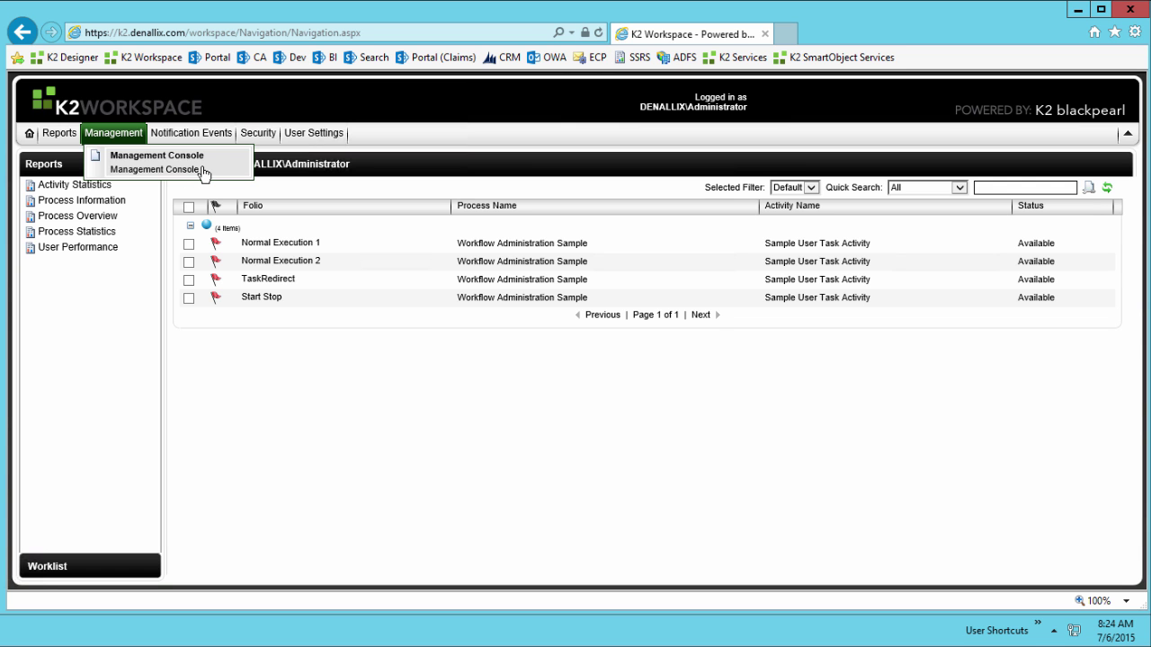
click(204, 171)
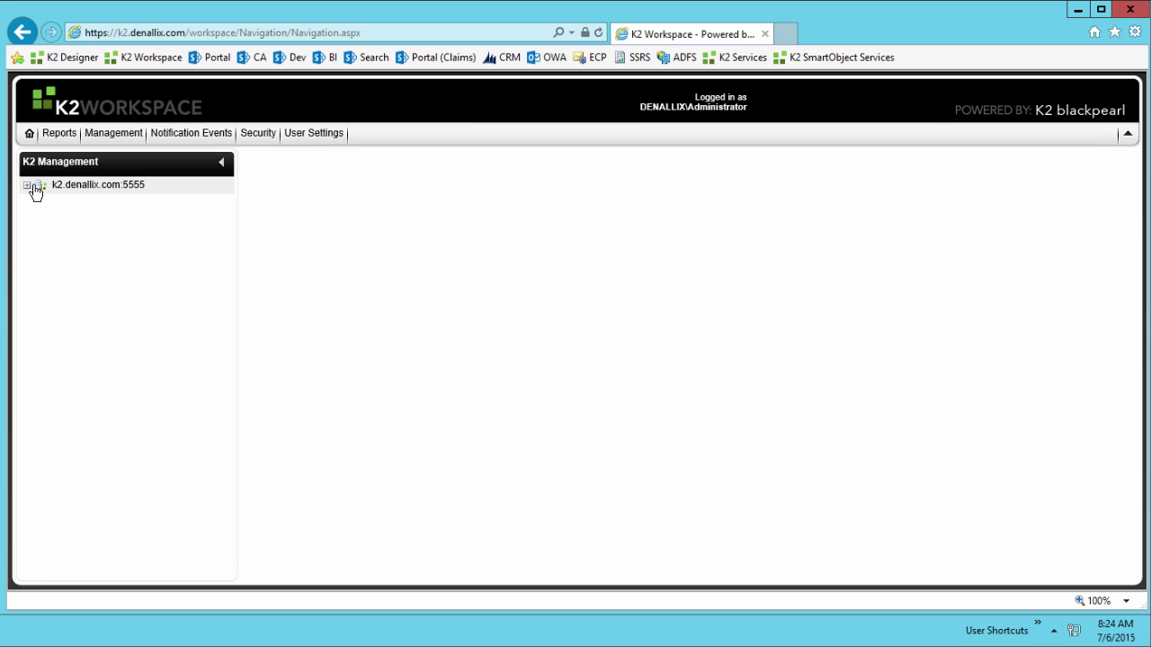
click(27, 186)
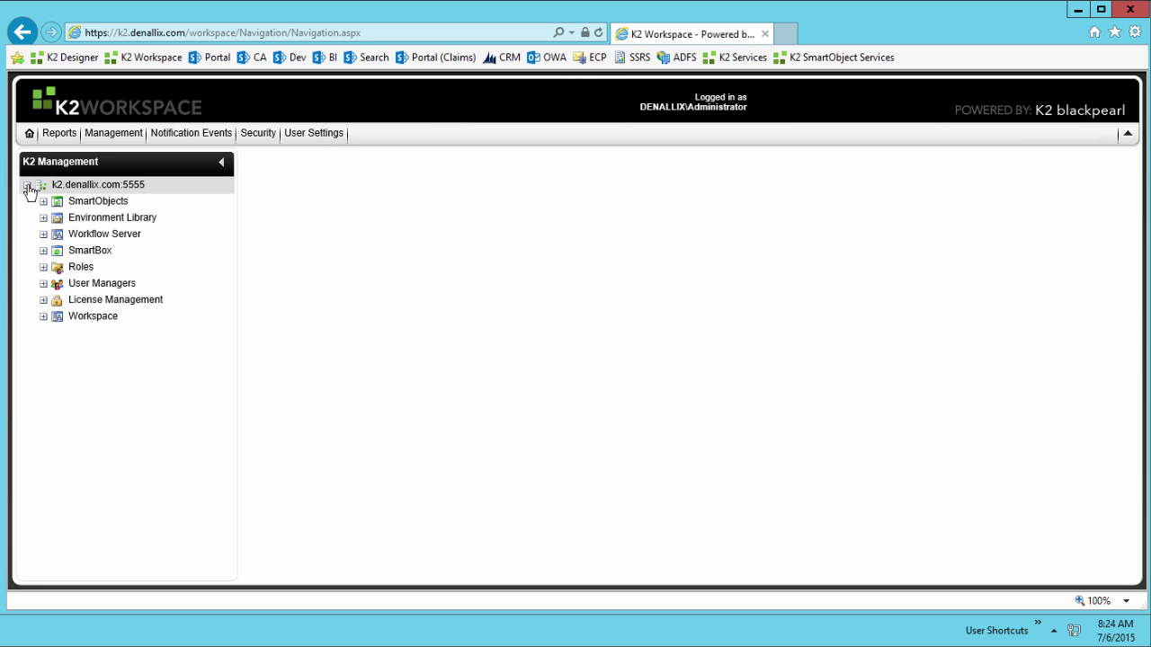
click(43, 235)
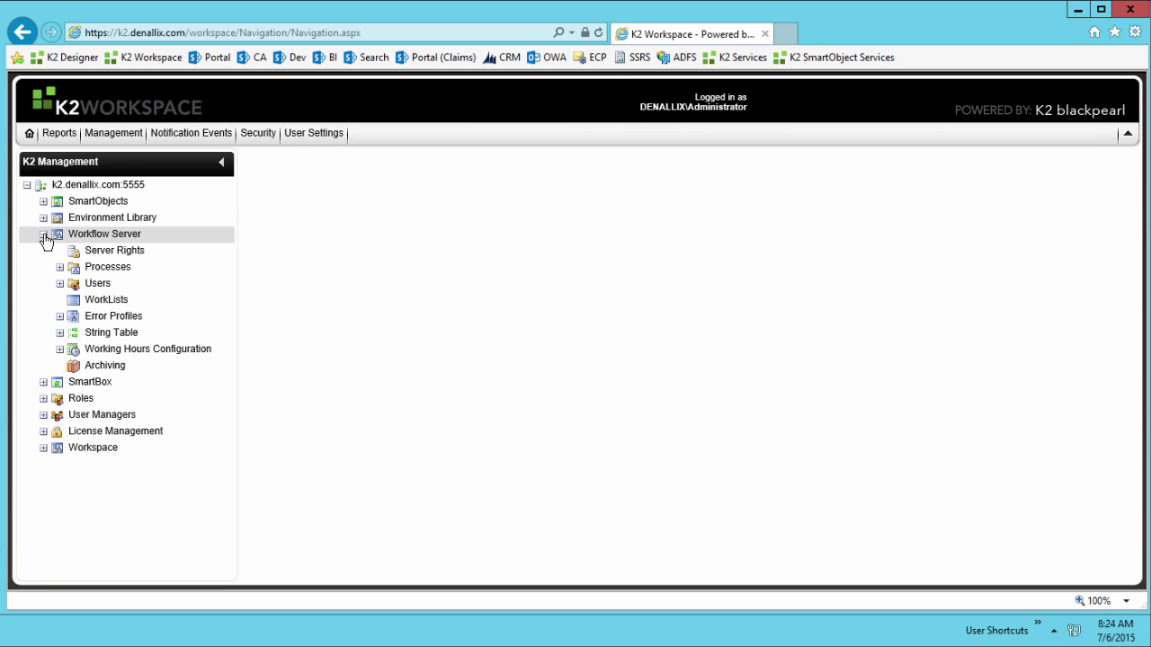
click(103, 304)
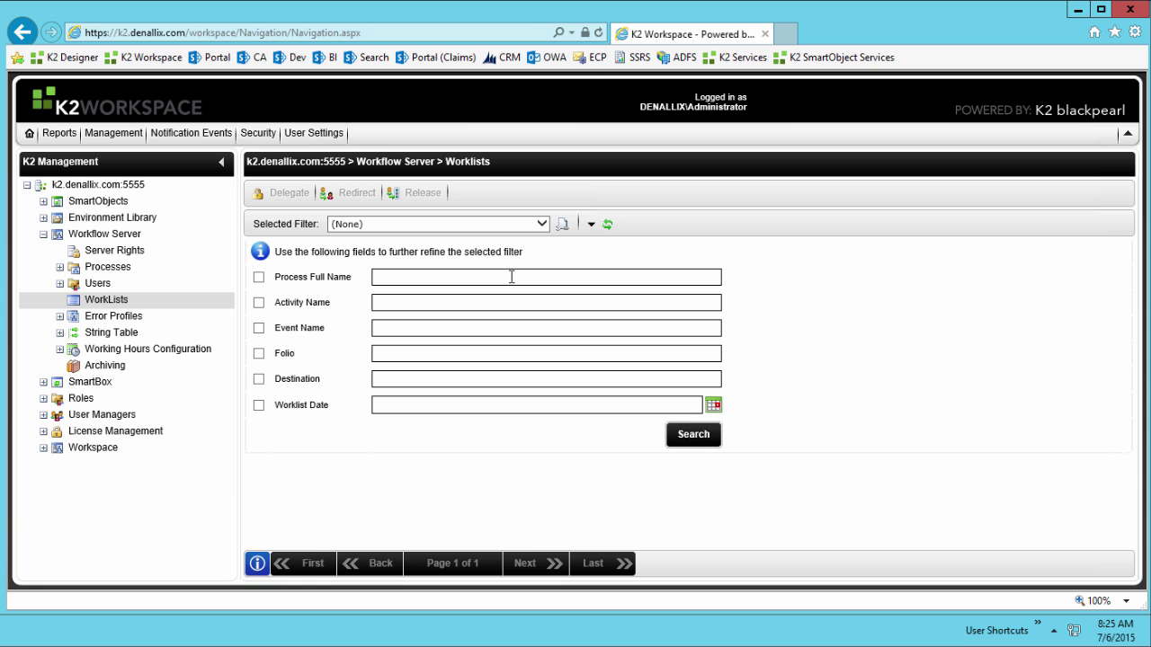
- Search the server worklists for process full name 'workflow administration'
text(workflow administration)
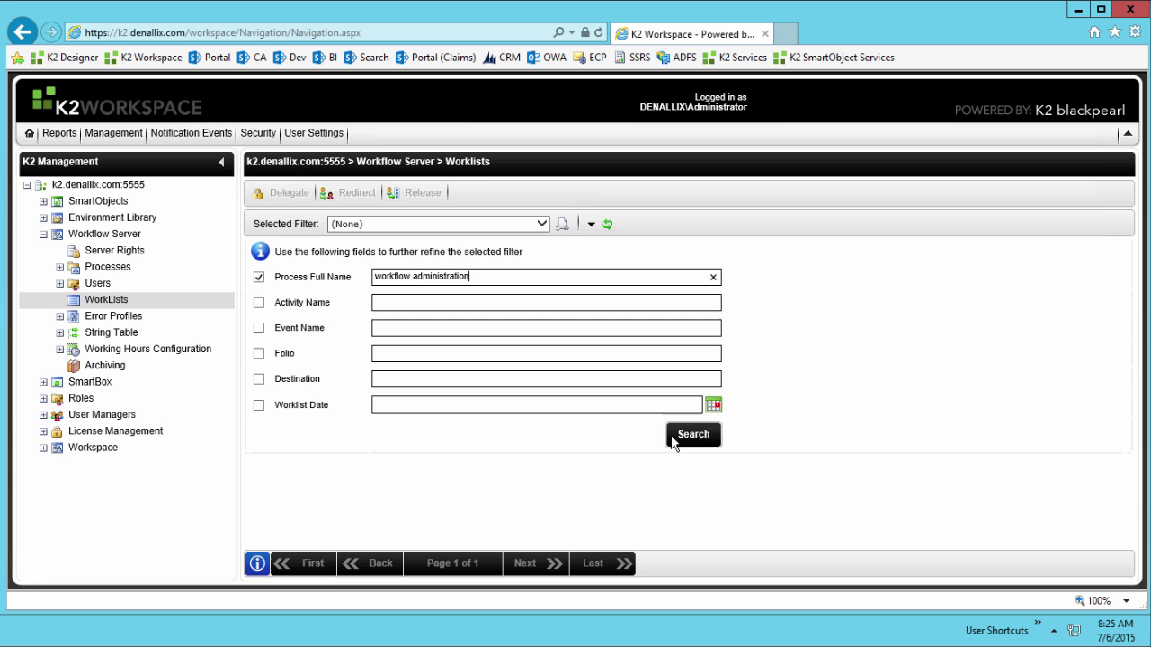
click(697, 438)
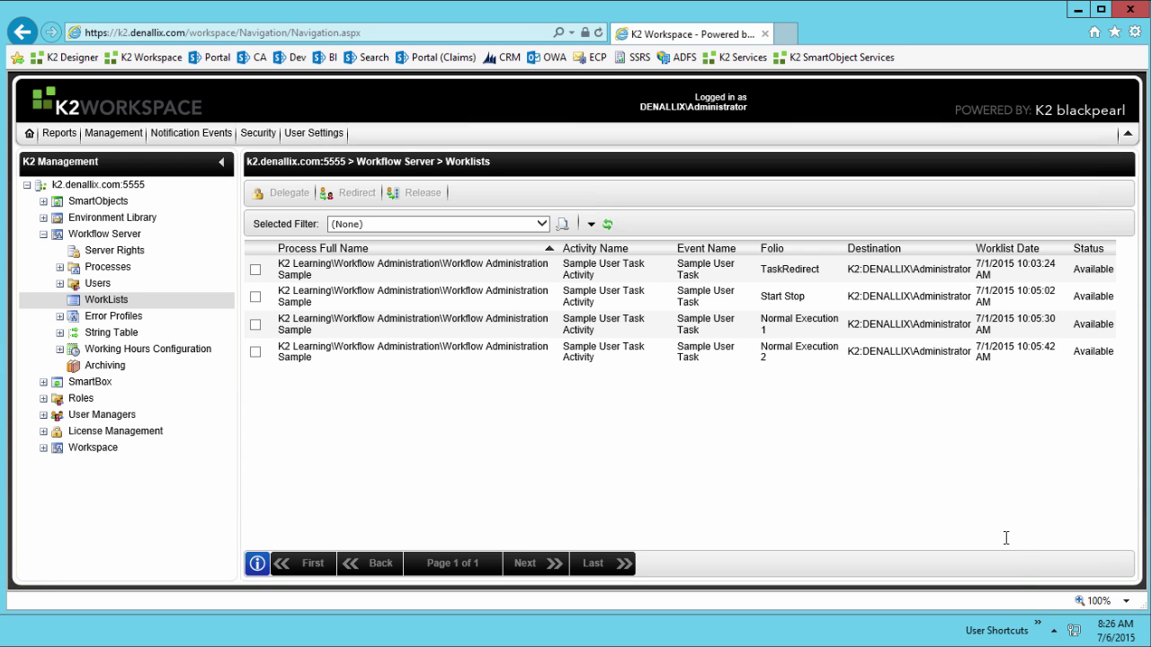
- Open an Internet Explorer session as Anthony and load the K2 Workspace favorite
click(1037, 628)
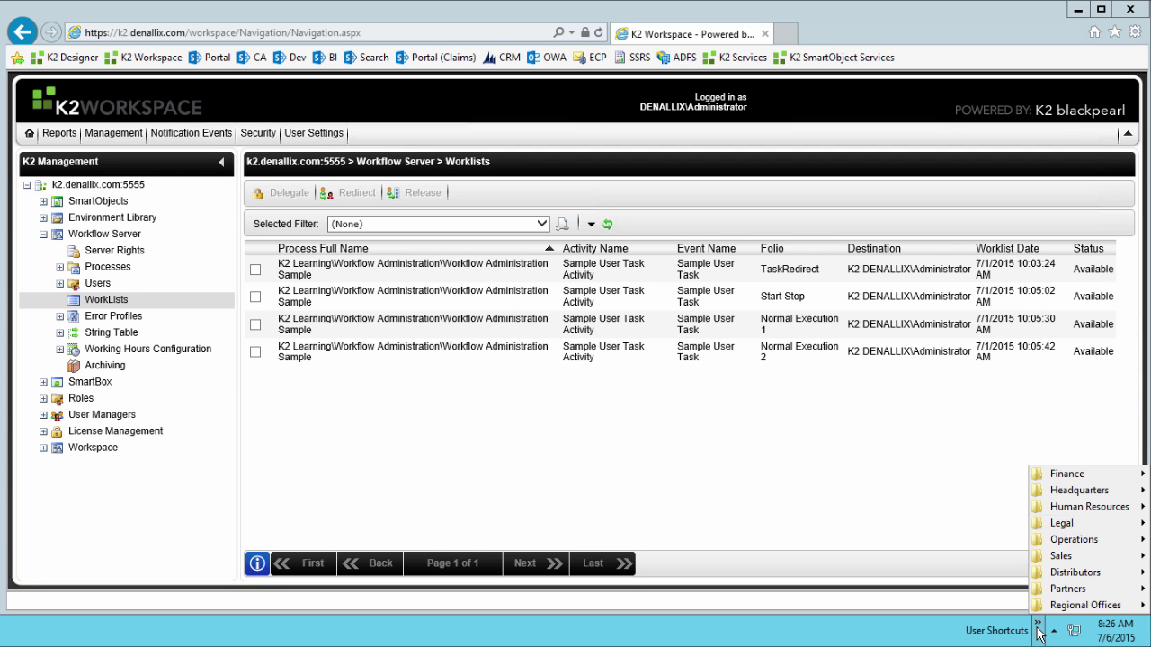
mouse_move(1084, 474)
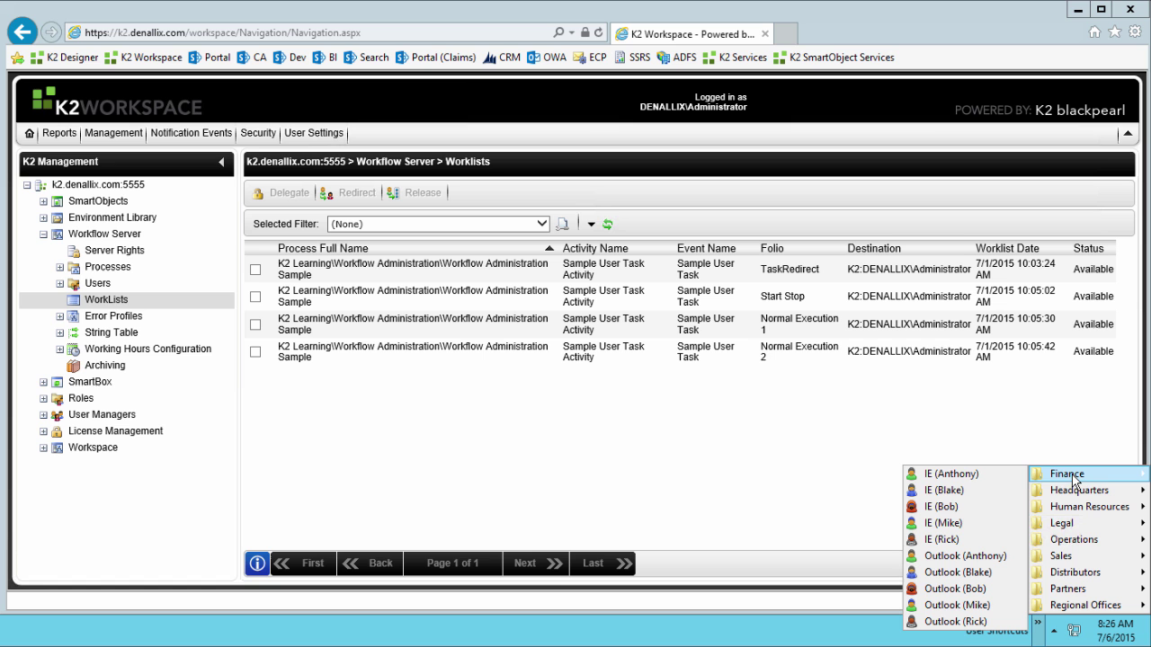
click(981, 475)
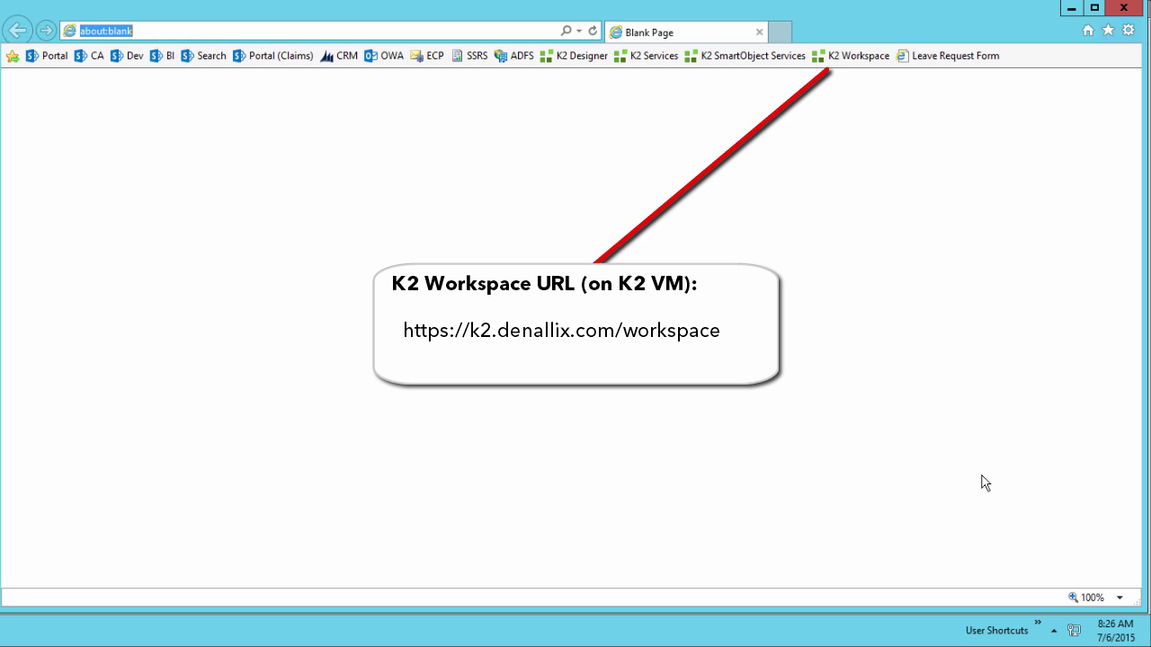
click(842, 55)
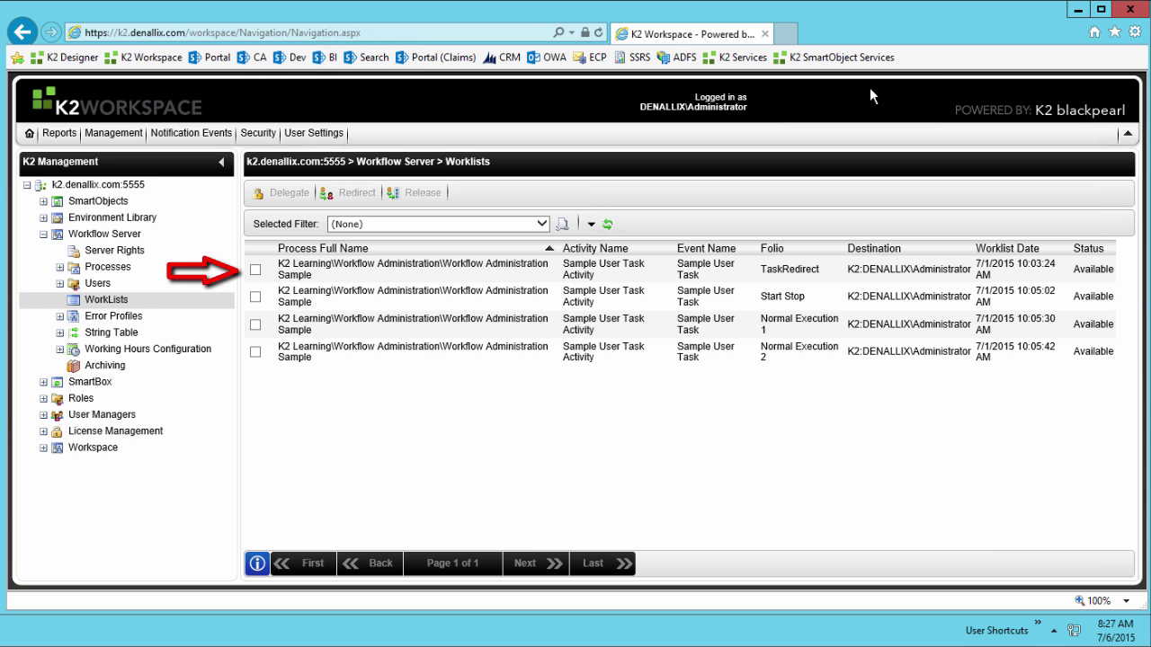
- Redirect the TaskRedirect work item to Anthony and confirm the redirect
click(255, 271)
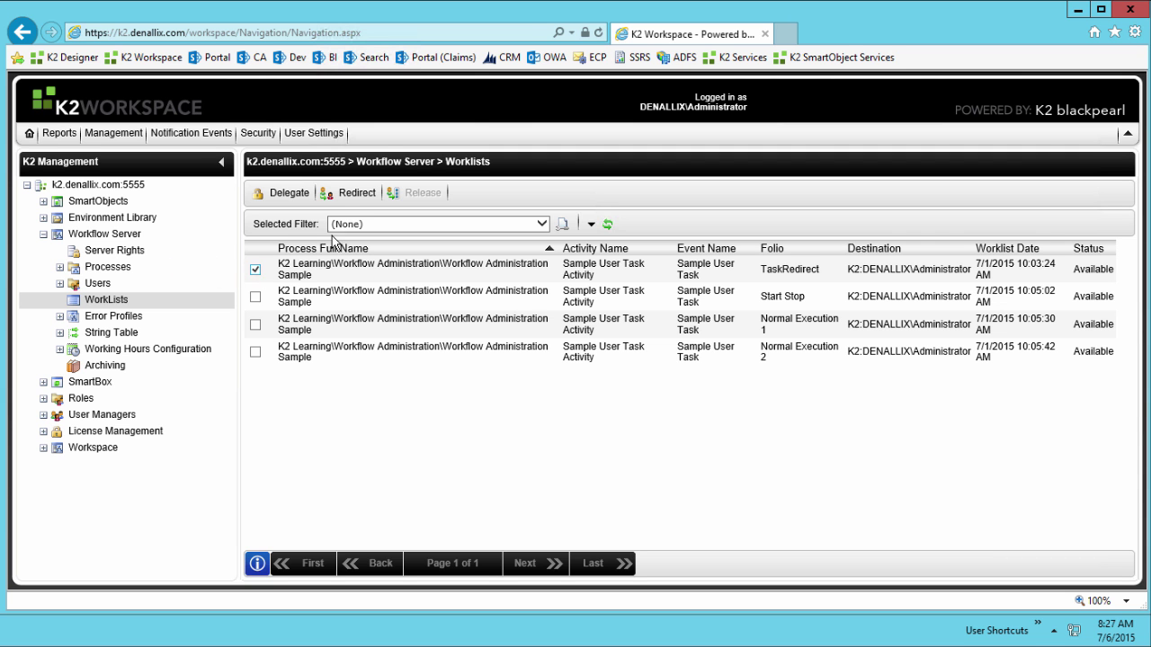
click(351, 194)
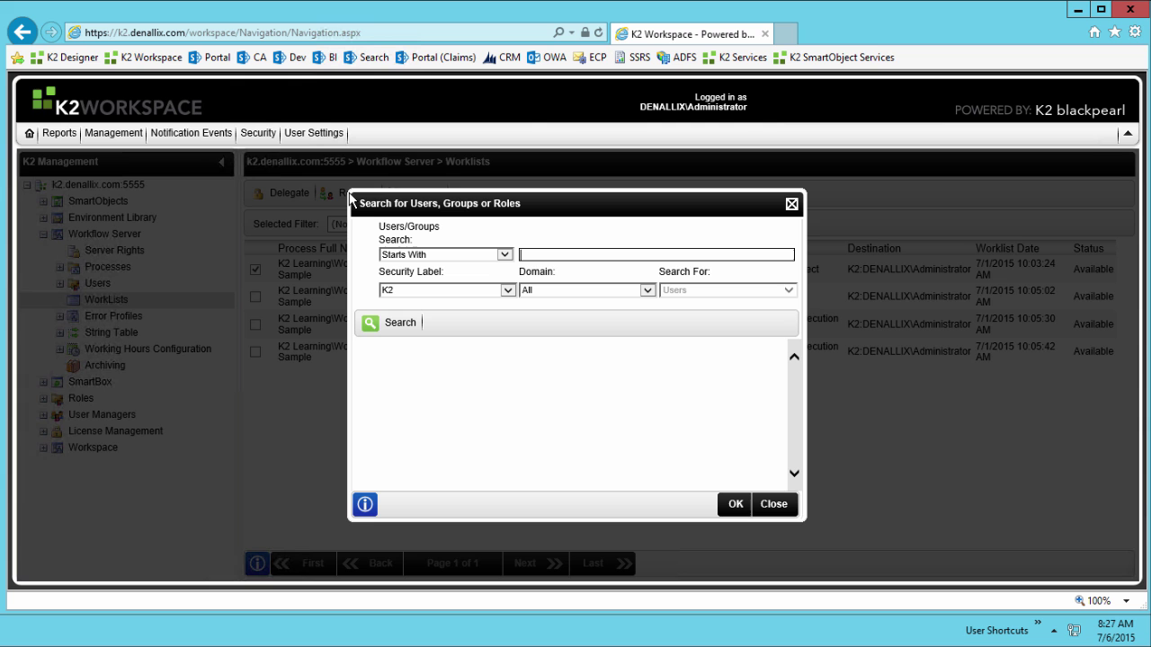
click(542, 251)
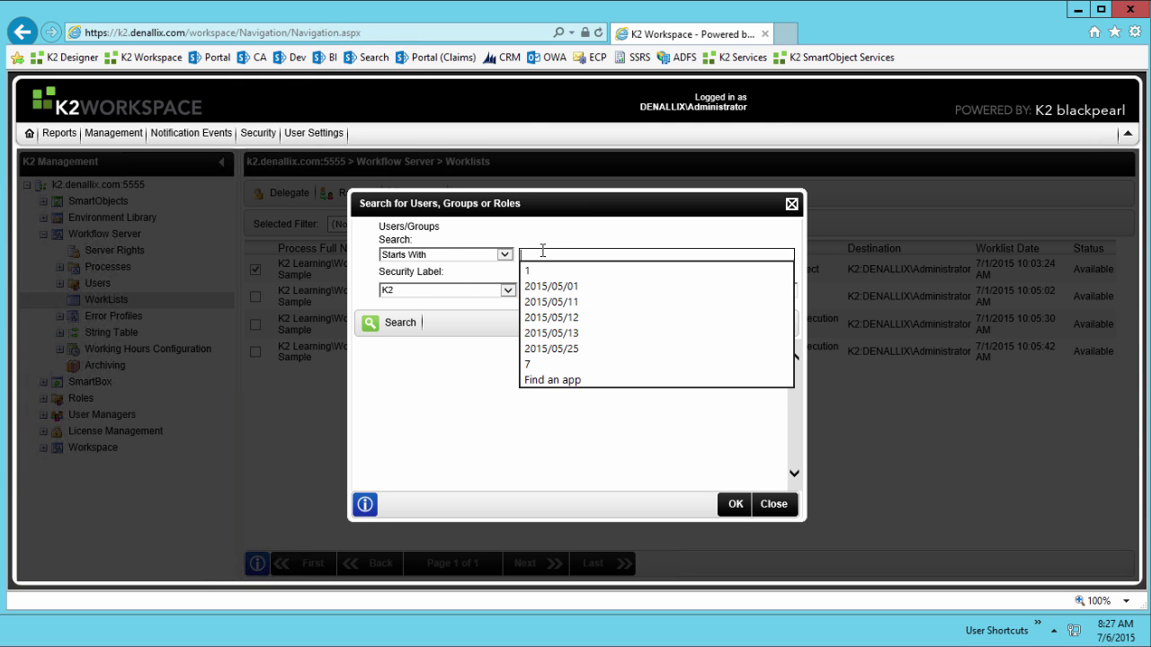
text(Ant)
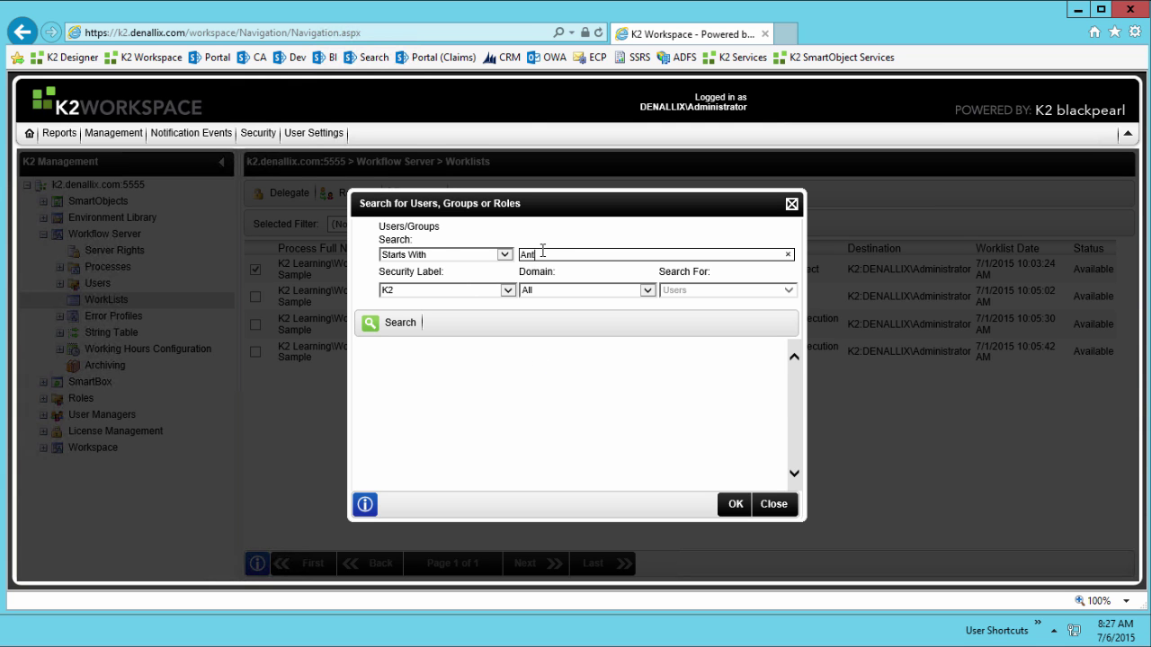
text(hony)
click(402, 323)
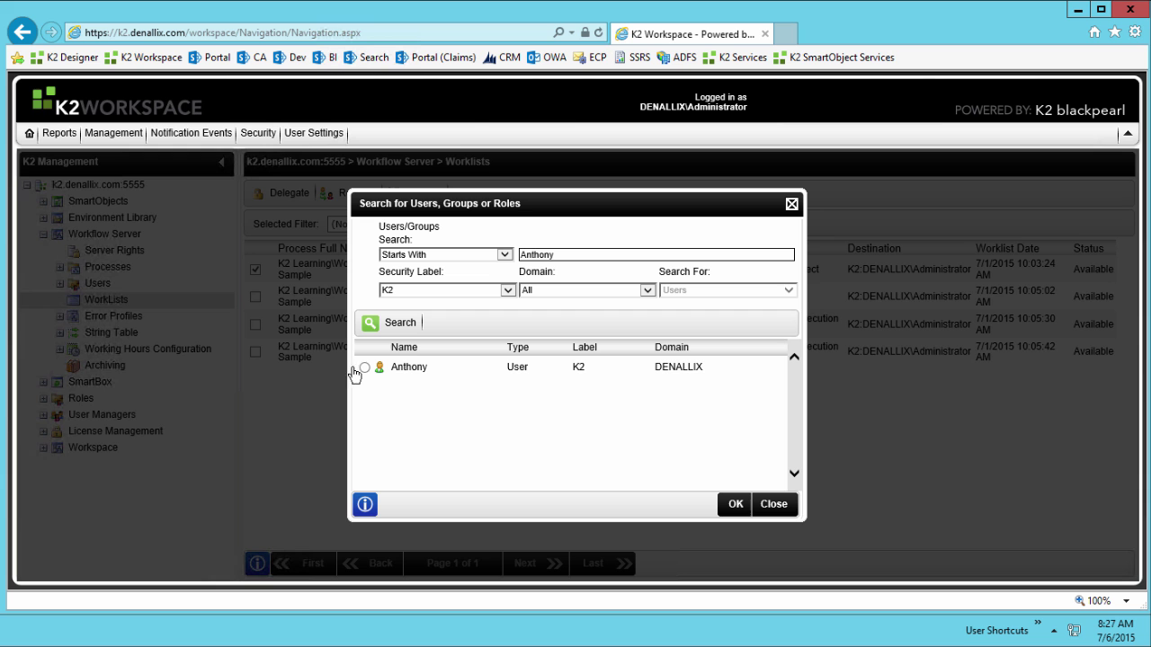
click(364, 368)
click(737, 505)
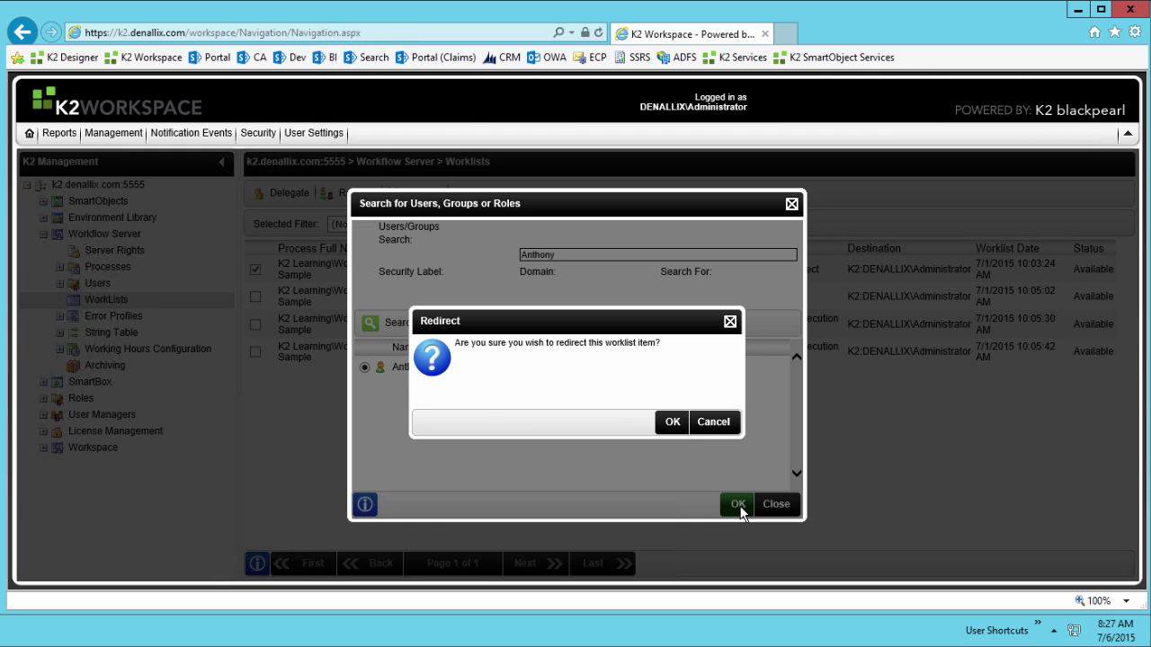
click(672, 425)
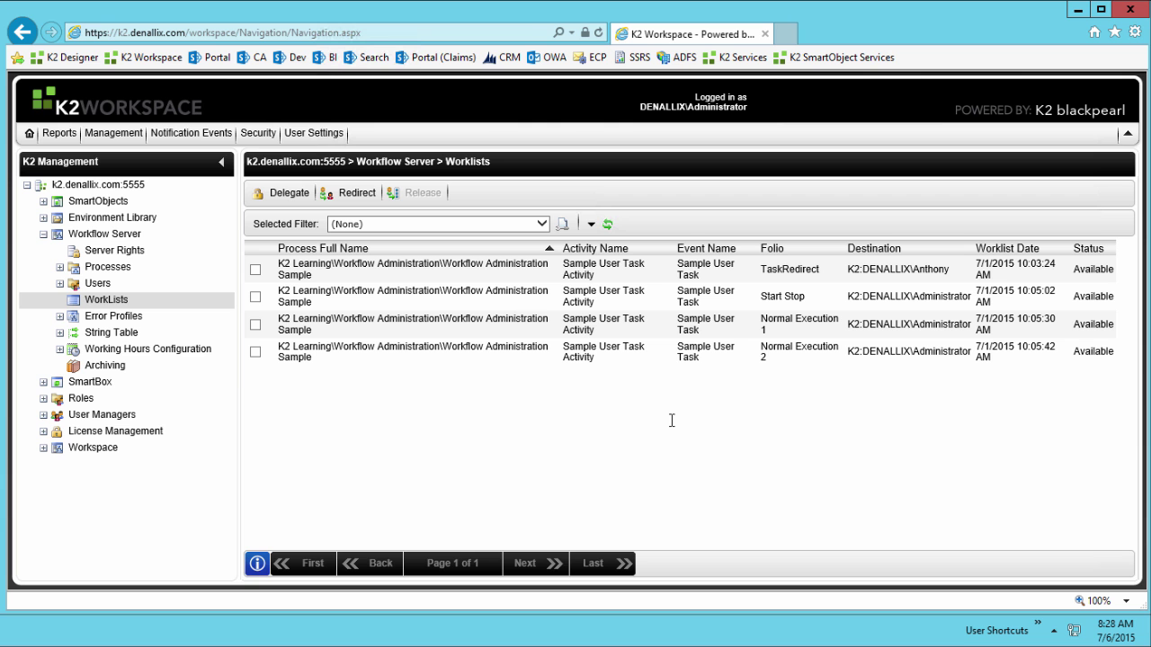
- Return to the Administrator's home worklist page
click(30, 134)
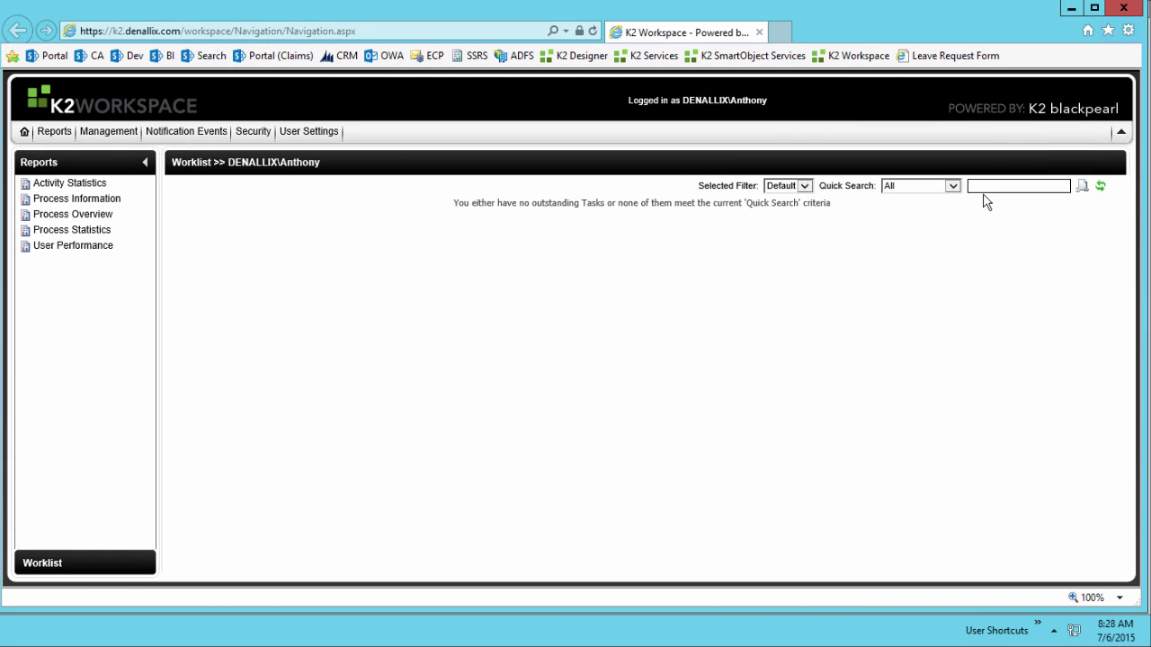
- Refresh Anthony's worklist so the redirected TaskRedirect item appears
click(1100, 187)
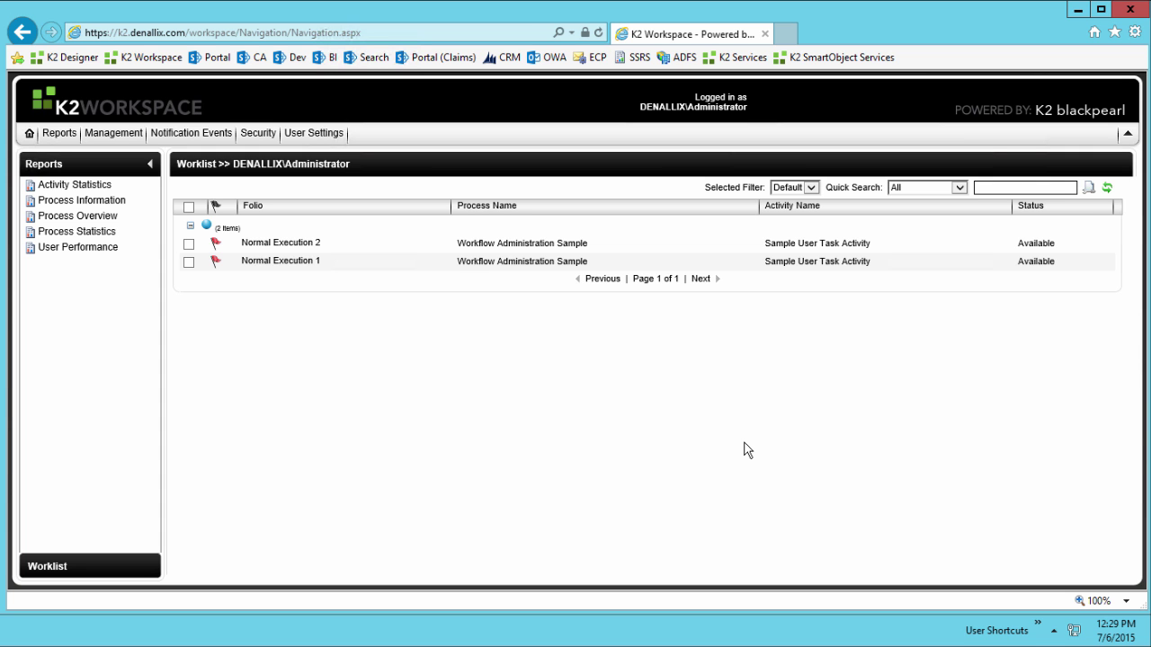
mouse_move(109, 131)
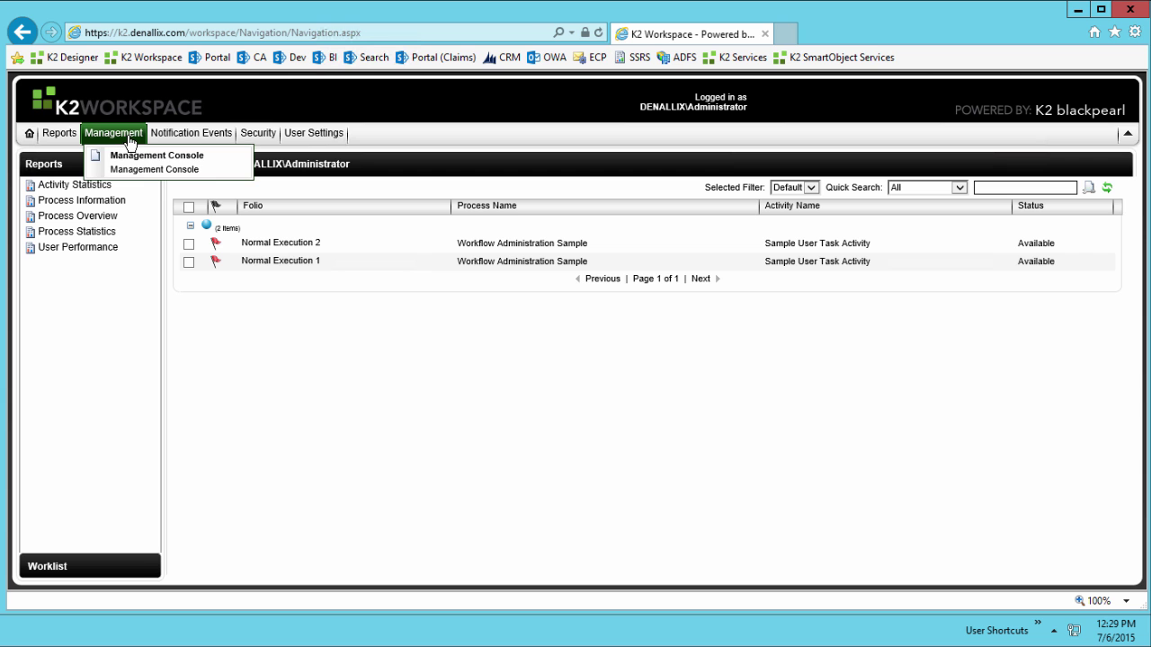
- Open Out of Office under k2.denallix.com:5555 > Workflow Server > Users in the Management Console
click(219, 167)
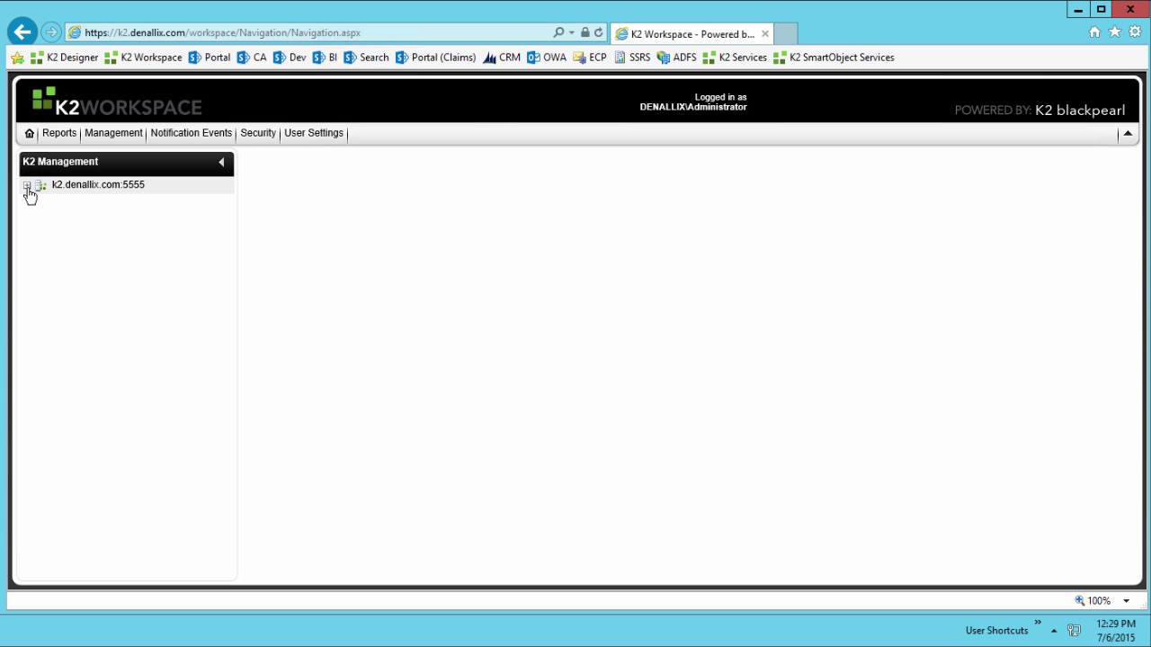
click(27, 186)
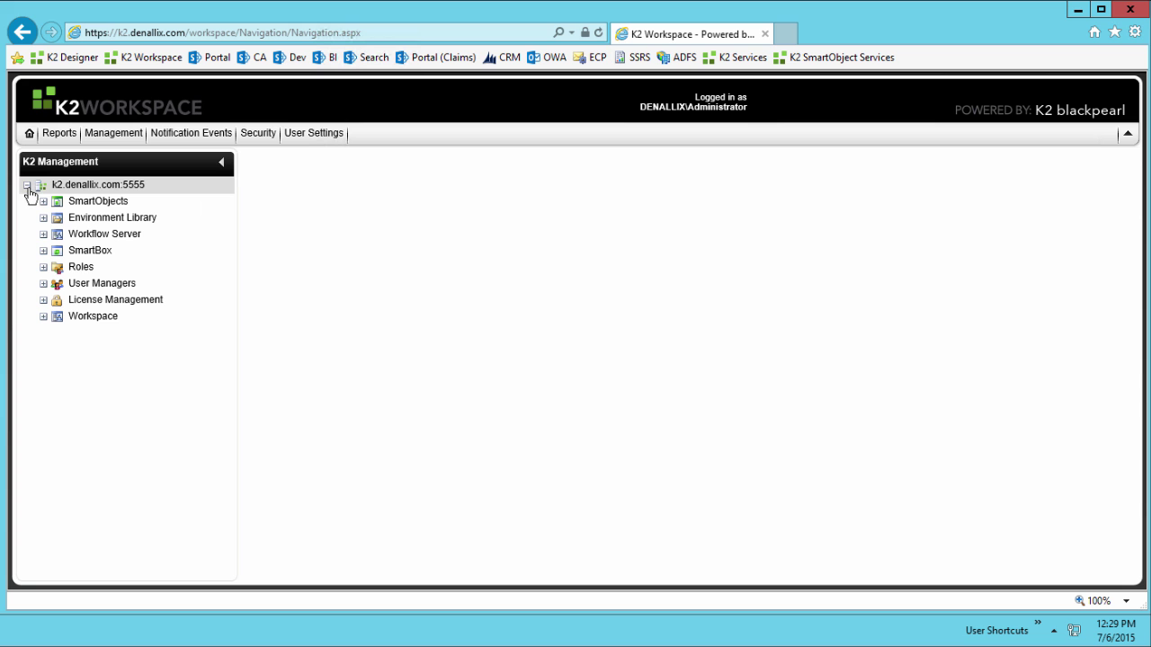
click(43, 235)
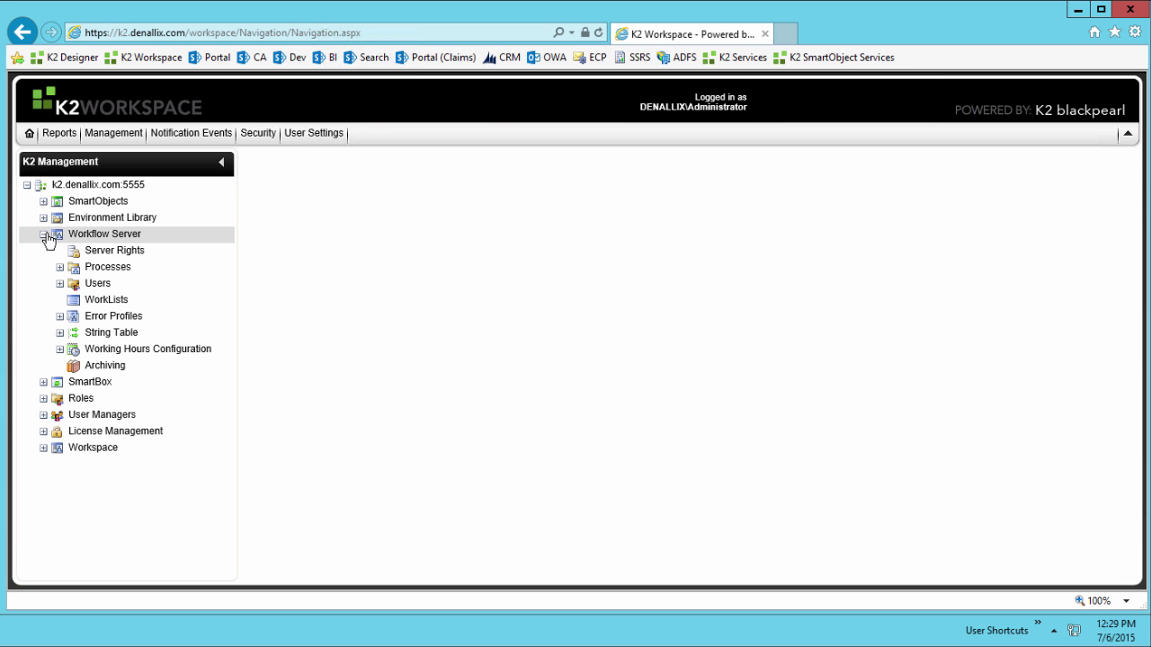
click(64, 285)
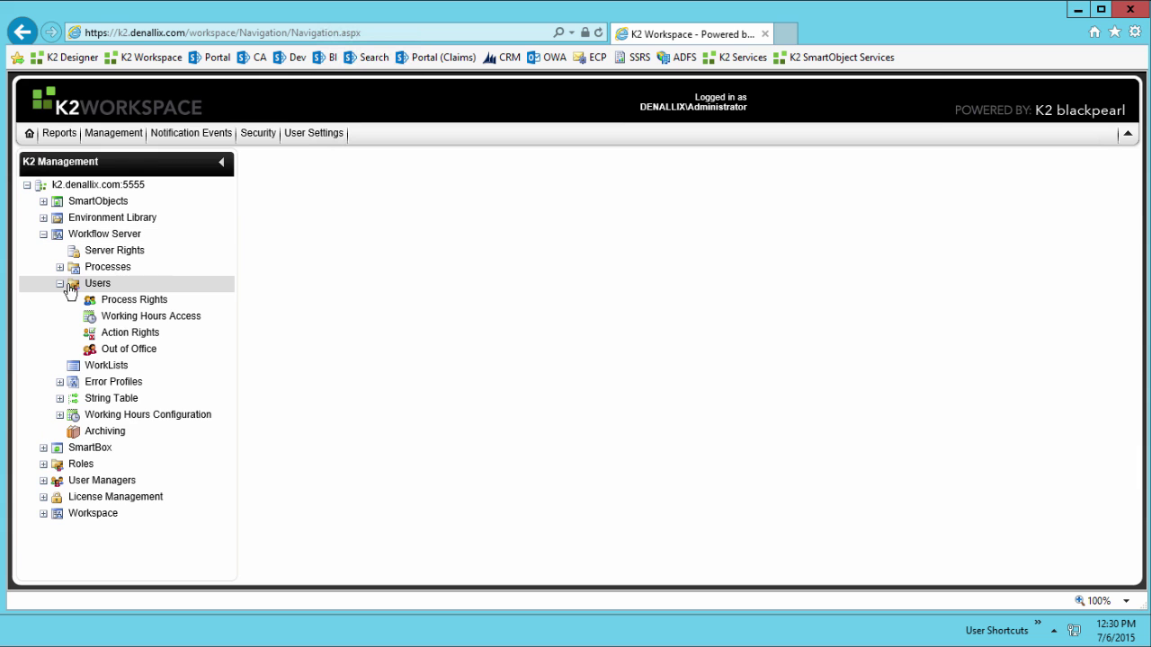
click(117, 349)
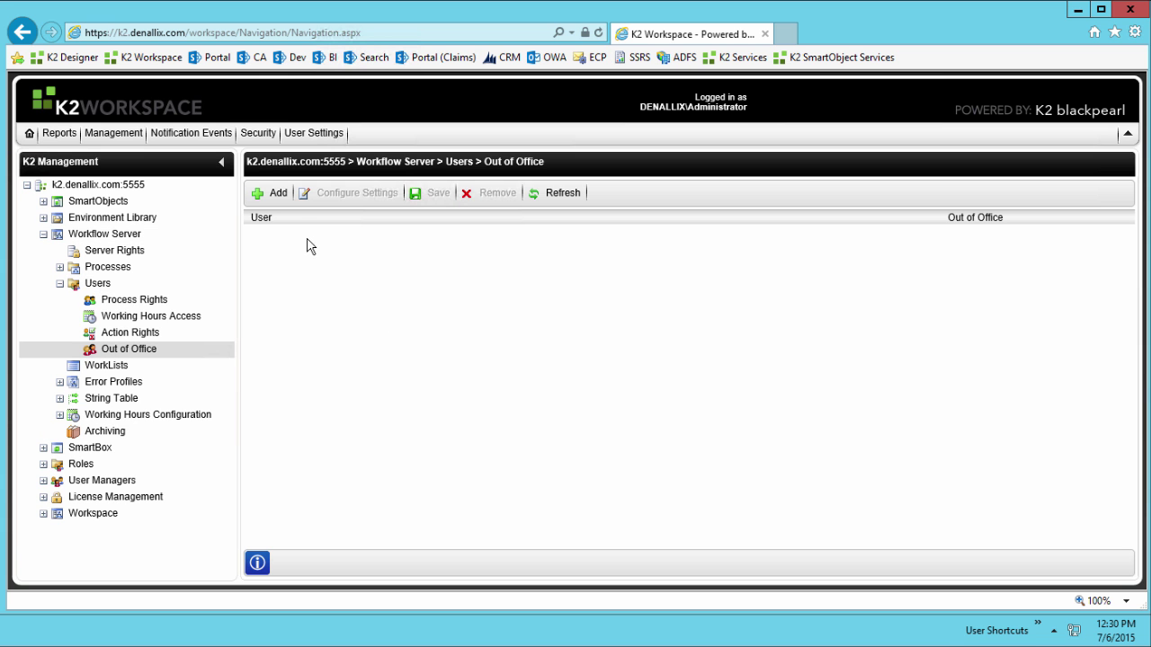
- Search for 'administrator' and add the Administrator user to the Out of Office list
click(275, 194)
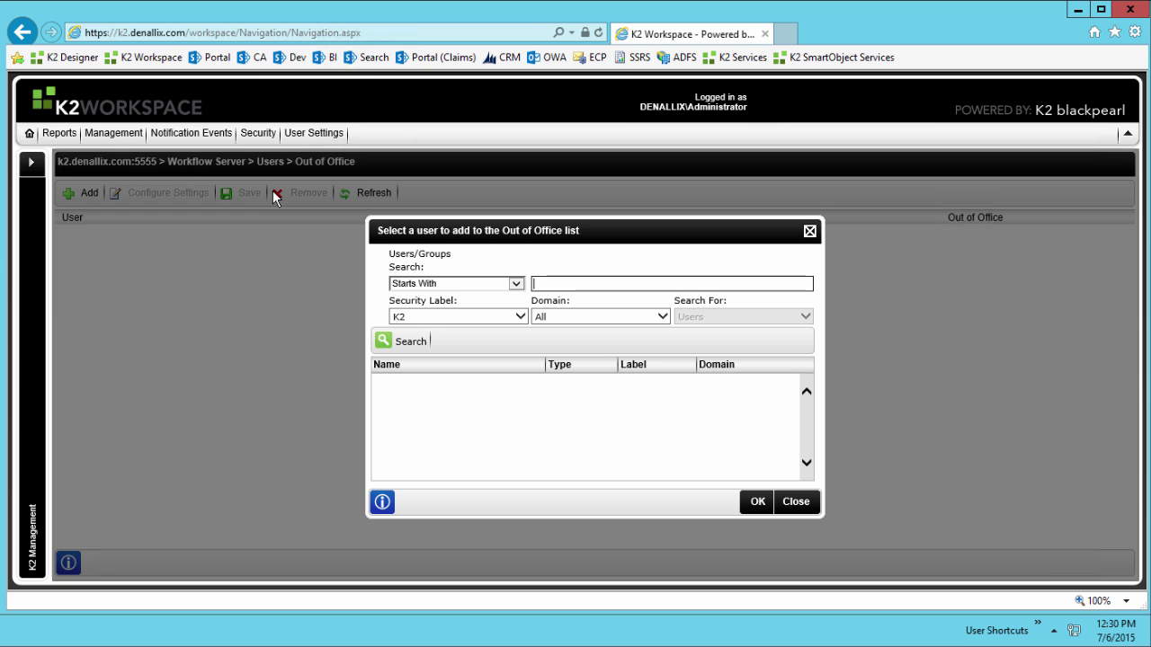
text(a)
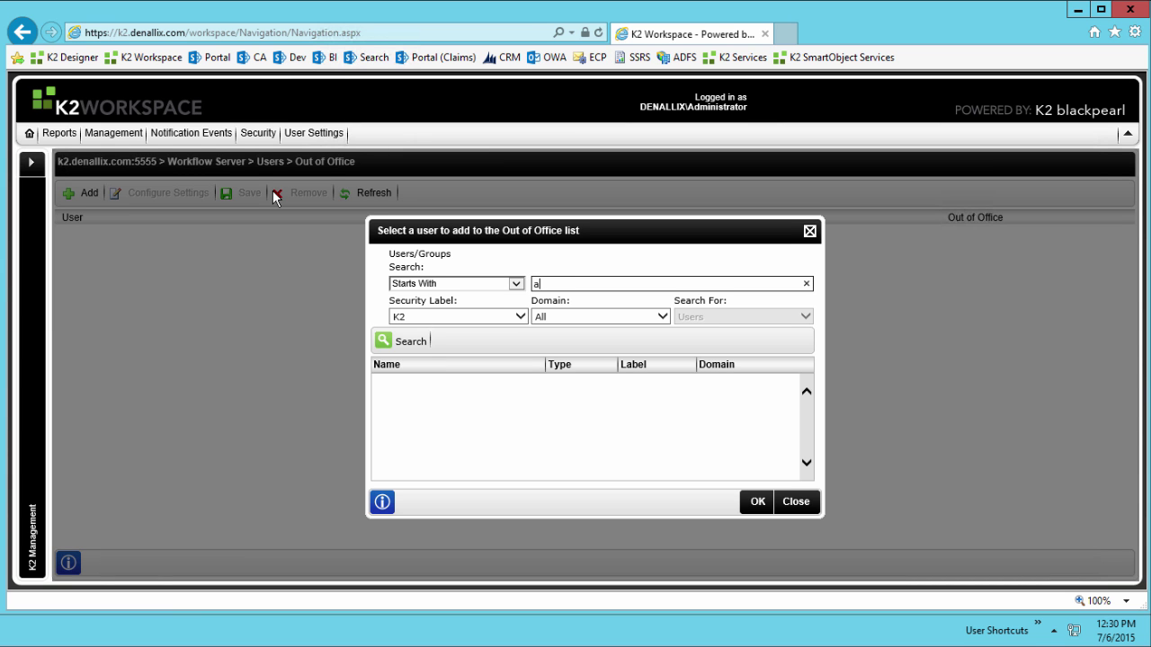
text(dminist)
text(rator)
click(401, 341)
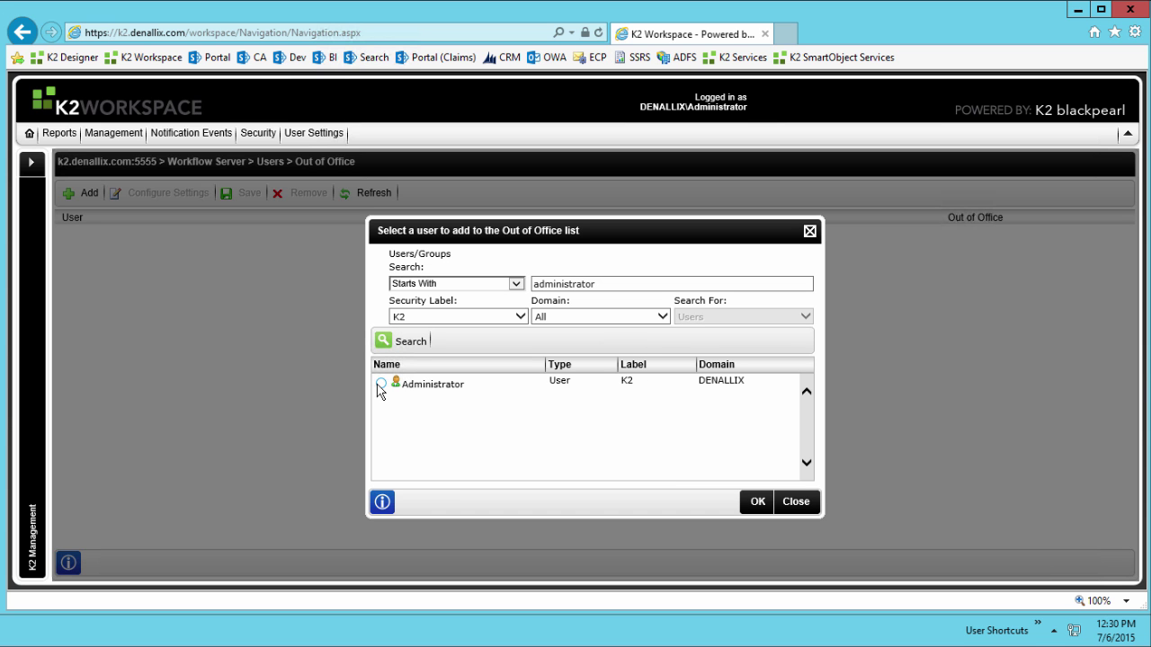
click(381, 383)
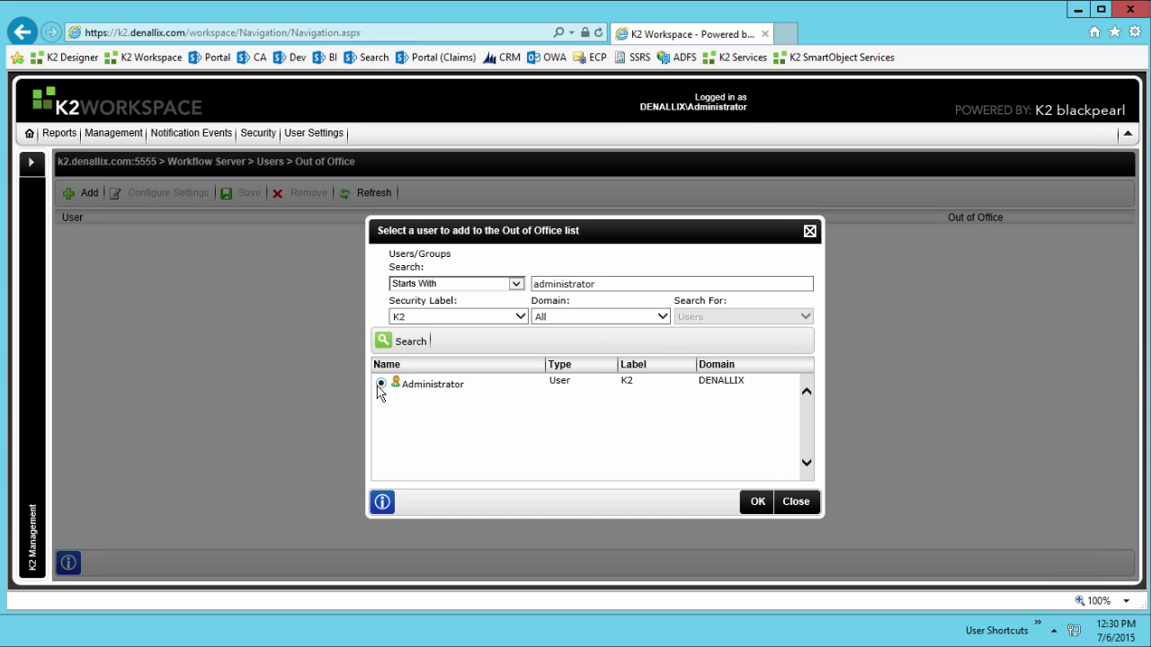
click(755, 504)
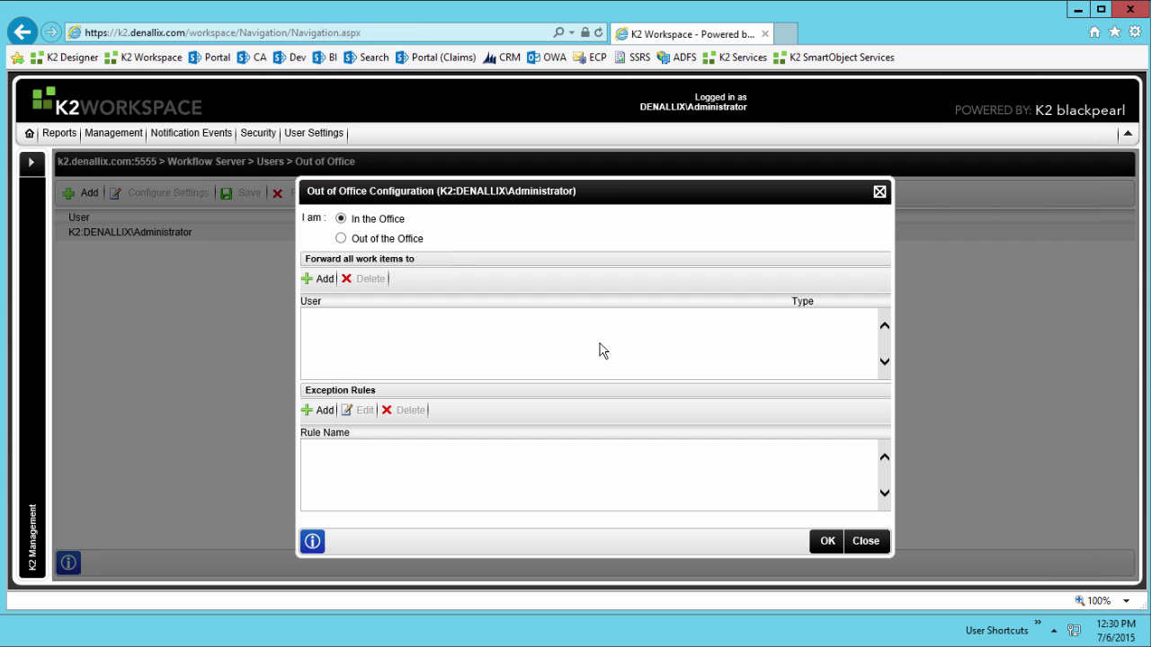
- Set Administrator to Out of the Office, forwarding all work items to Anthony, and save
click(342, 238)
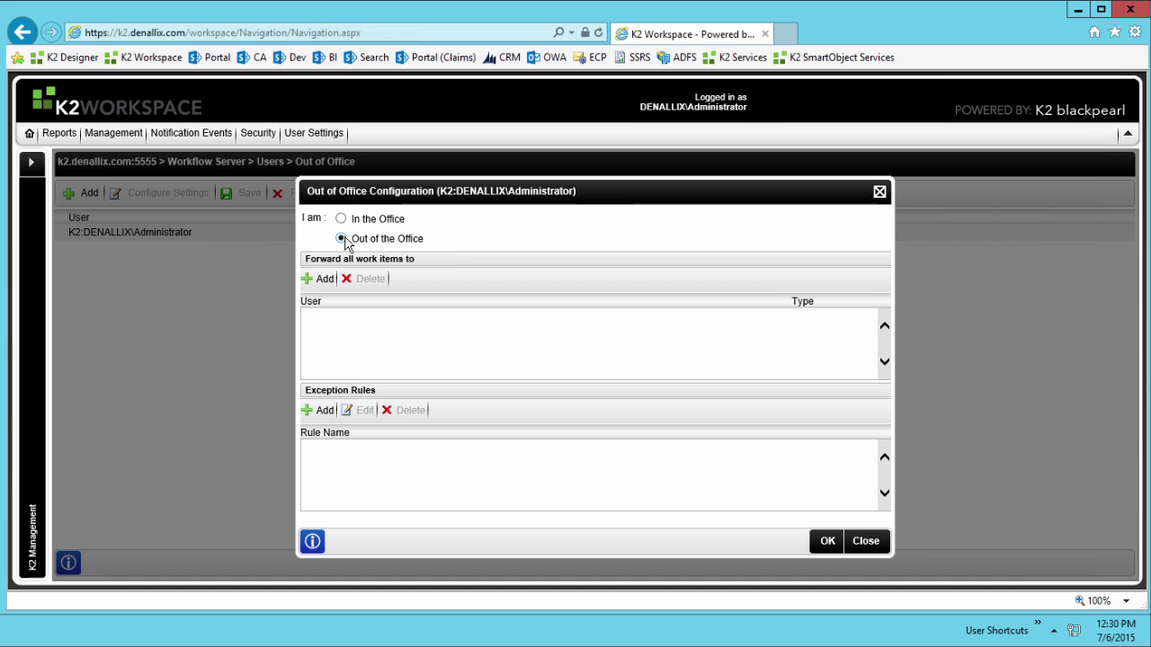
click(323, 280)
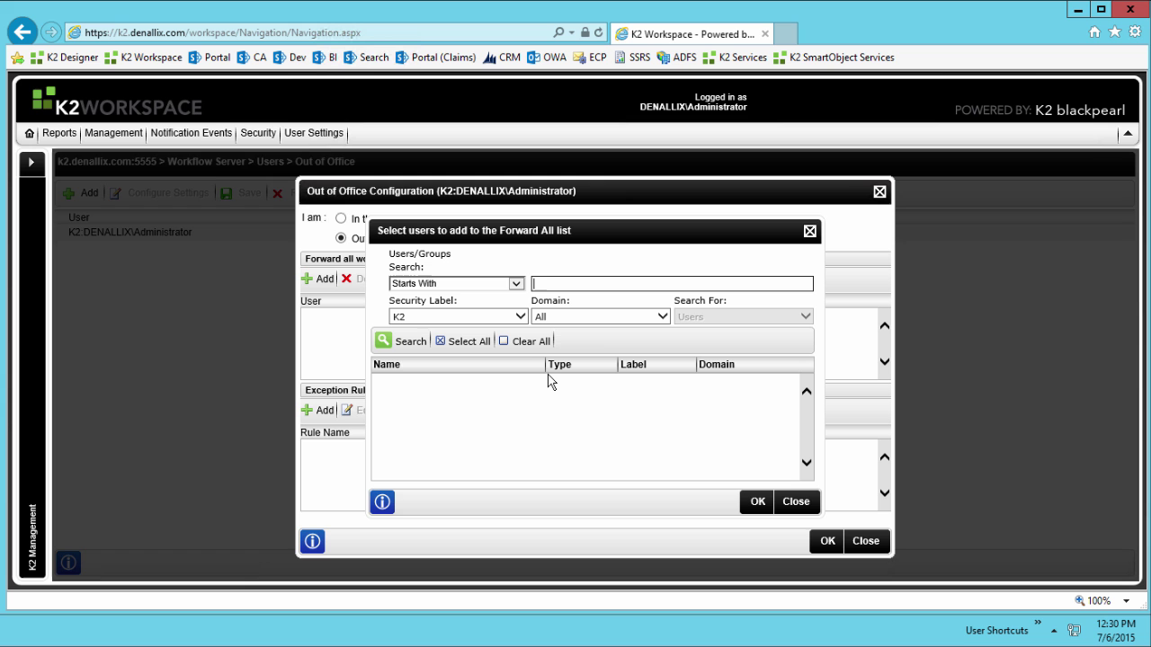
text(Anthon)
click(409, 341)
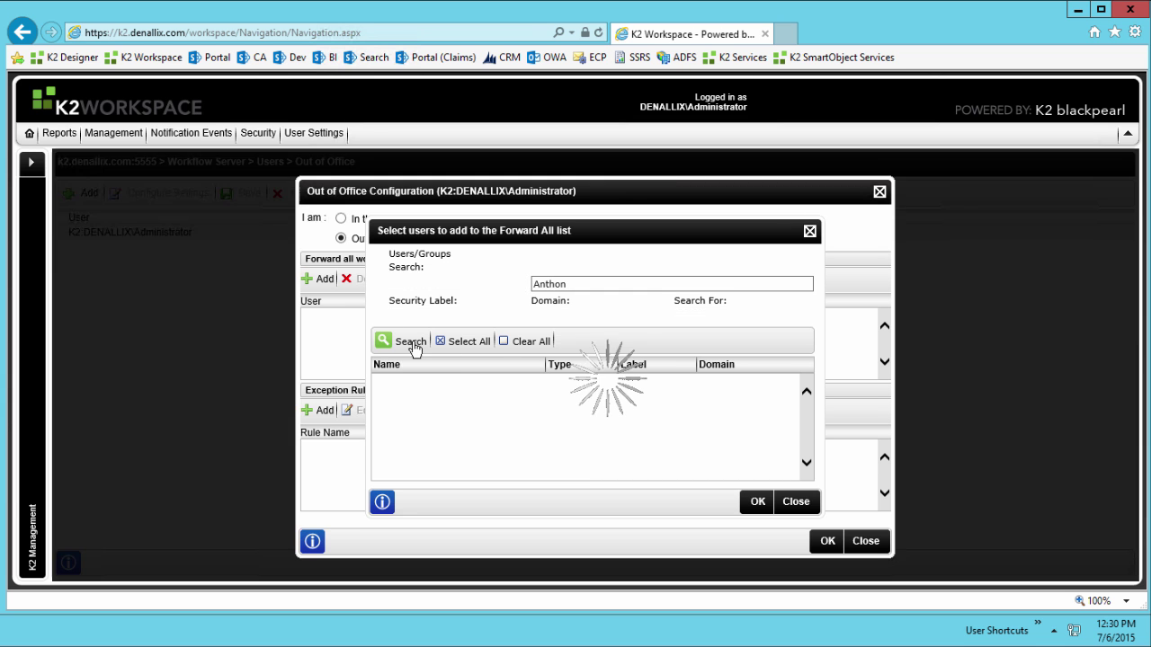
click(381, 384)
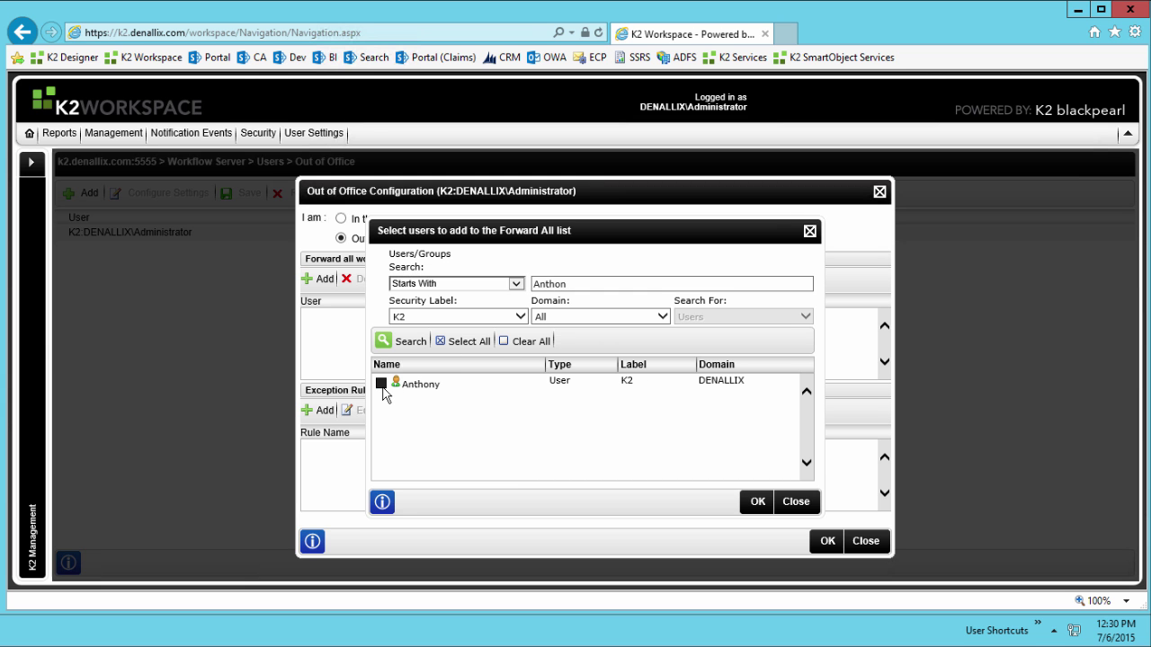
click(748, 505)
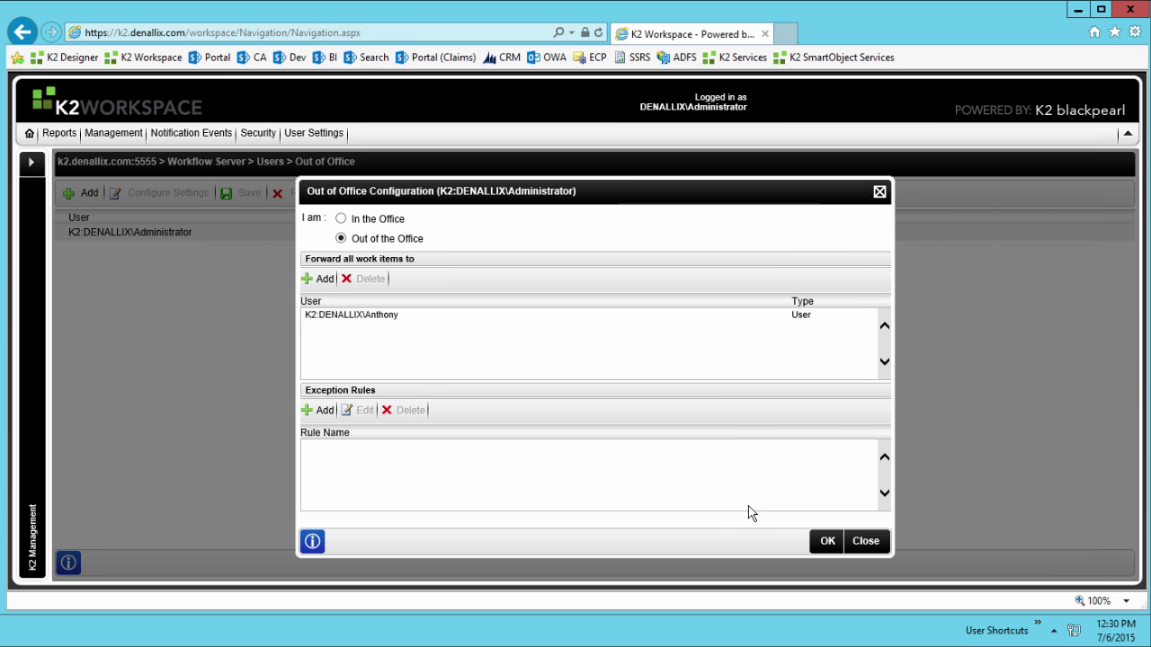
click(825, 543)
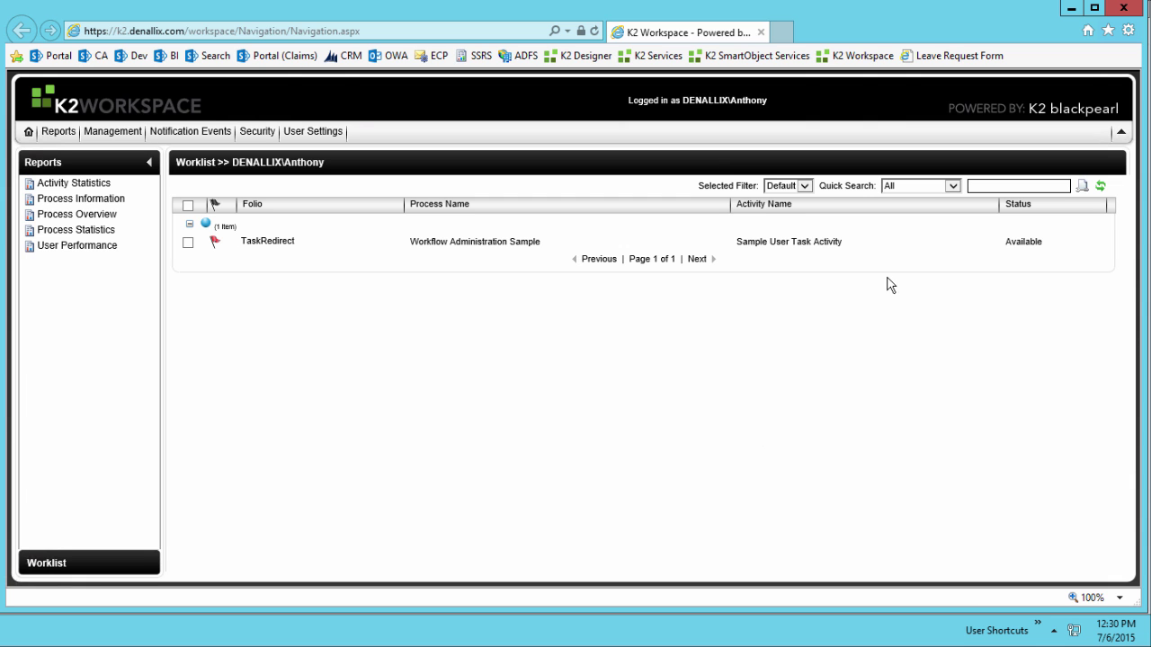
- Refresh Anthony's worklist to show Normal Execution 1, Normal Execution 2 and TaskRedirect
click(1101, 191)
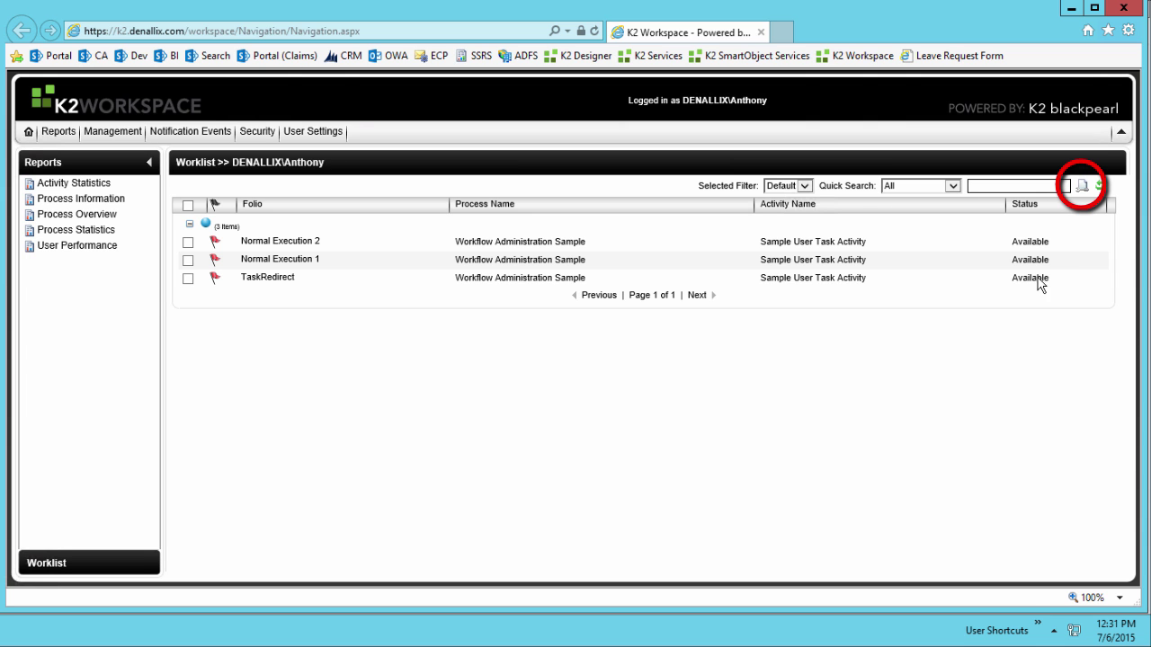
- Mark Anthony as Out of the Office, forwarding all work items to Bob, and save
click(1084, 183)
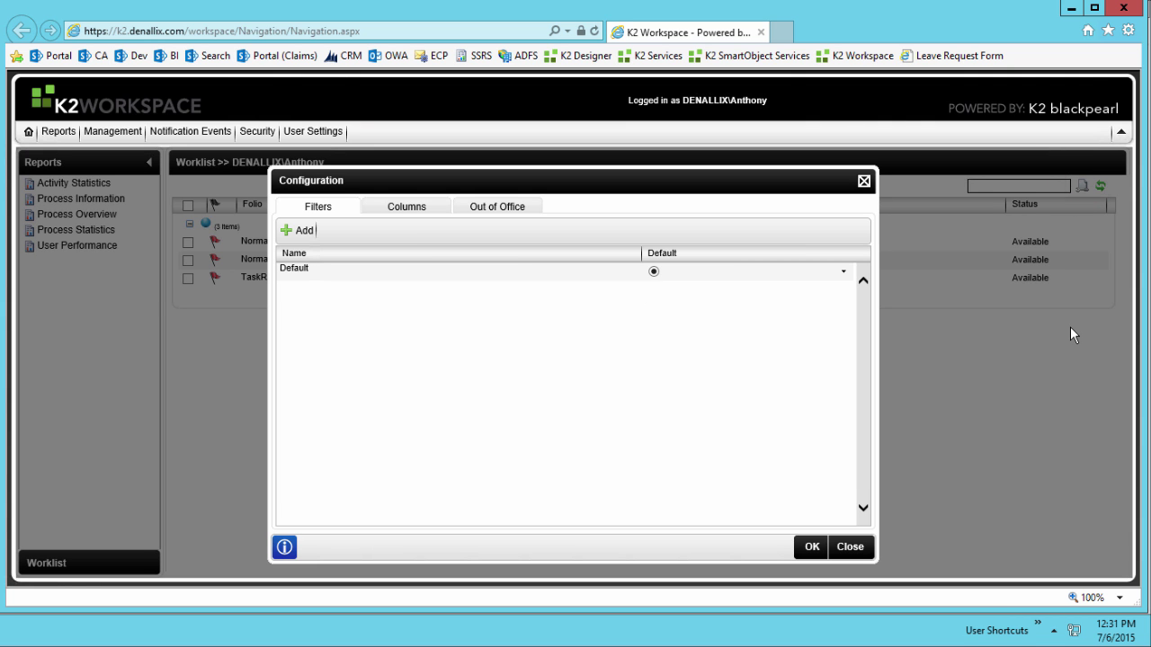
click(508, 213)
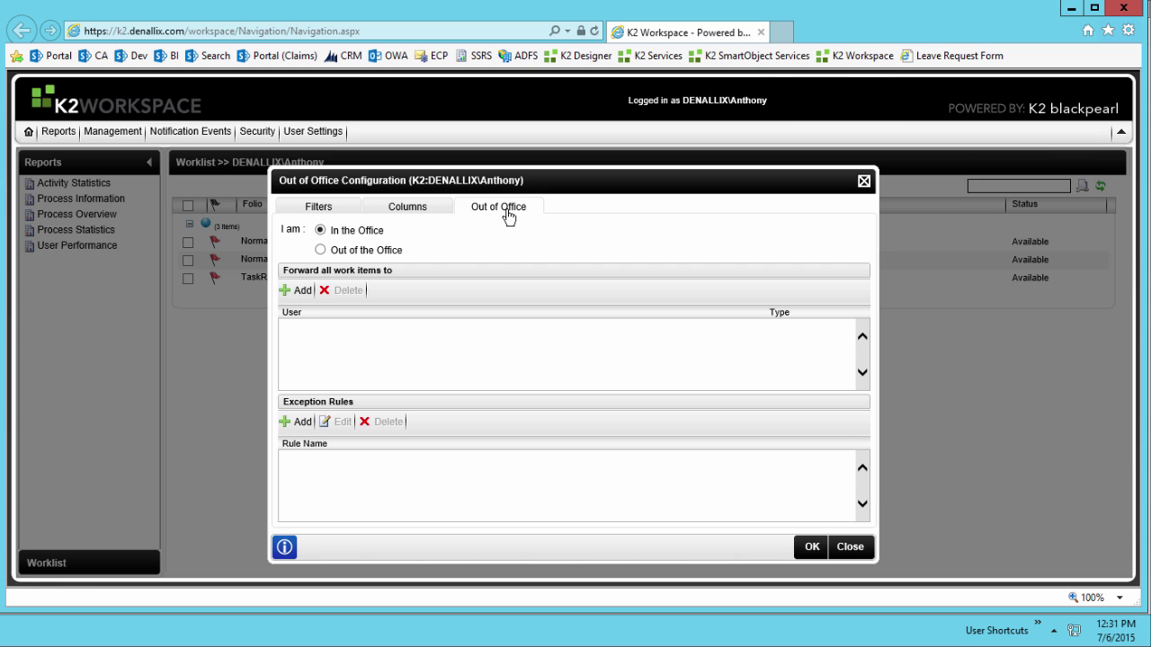
click(321, 251)
click(301, 291)
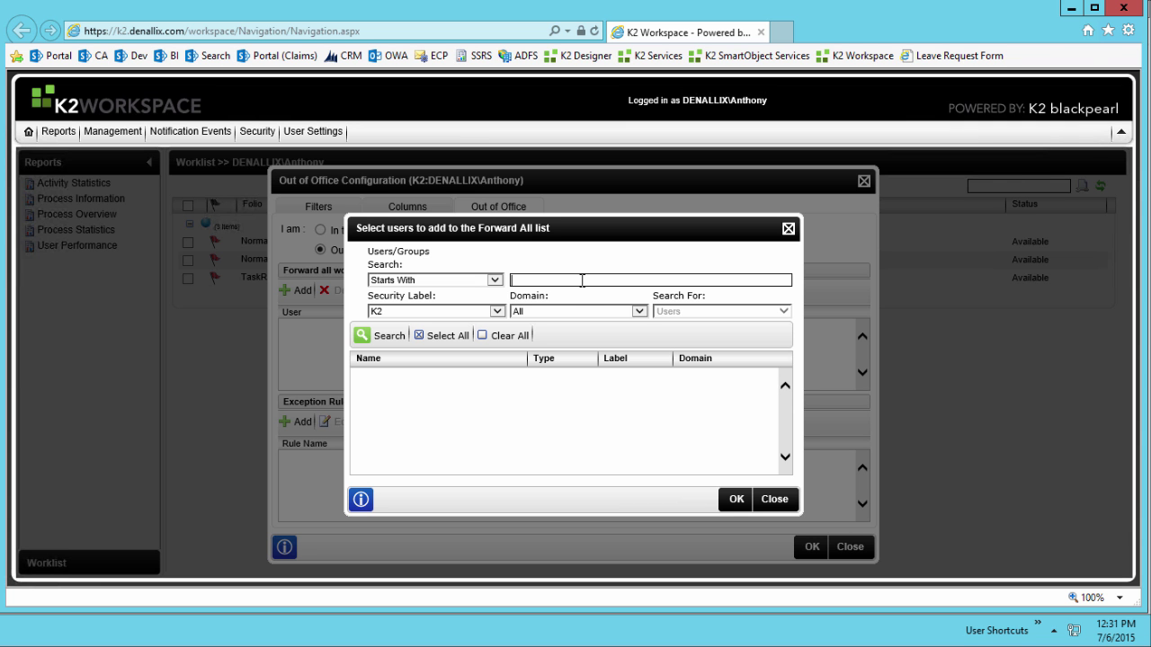
text(Bob)
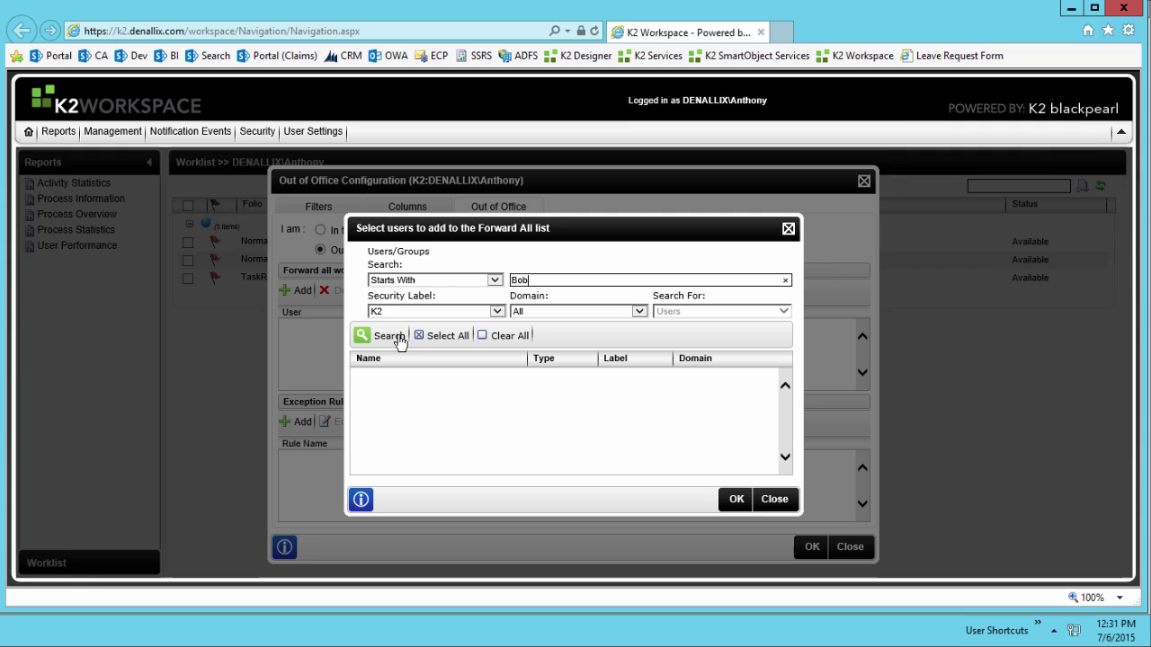
click(398, 338)
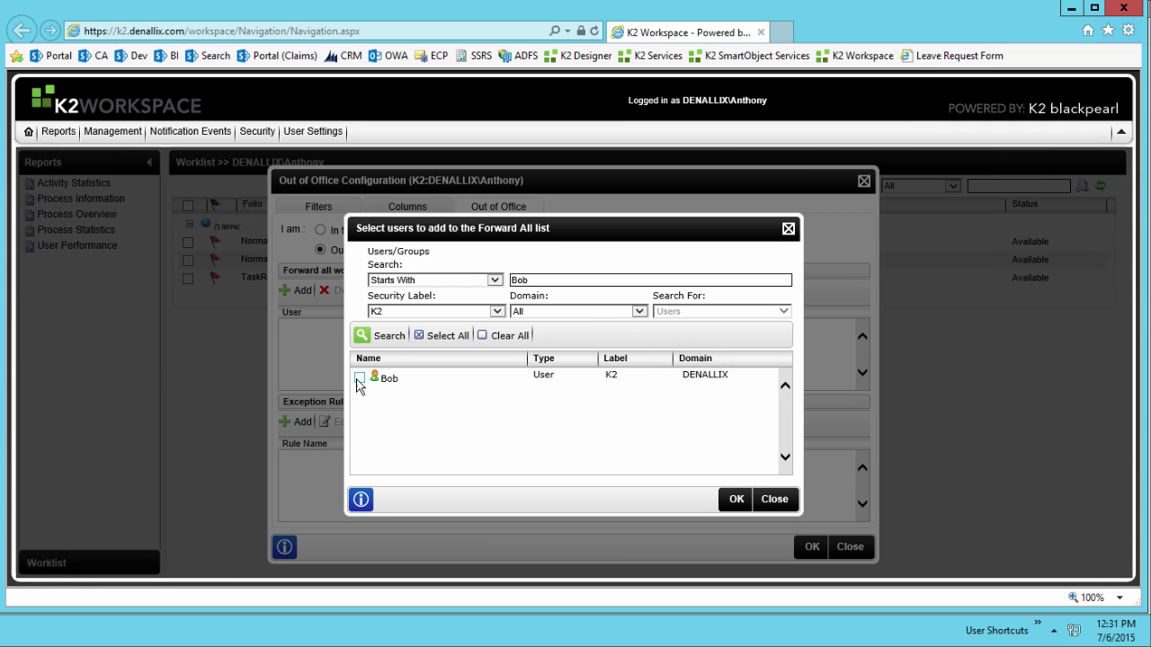
click(360, 378)
click(736, 499)
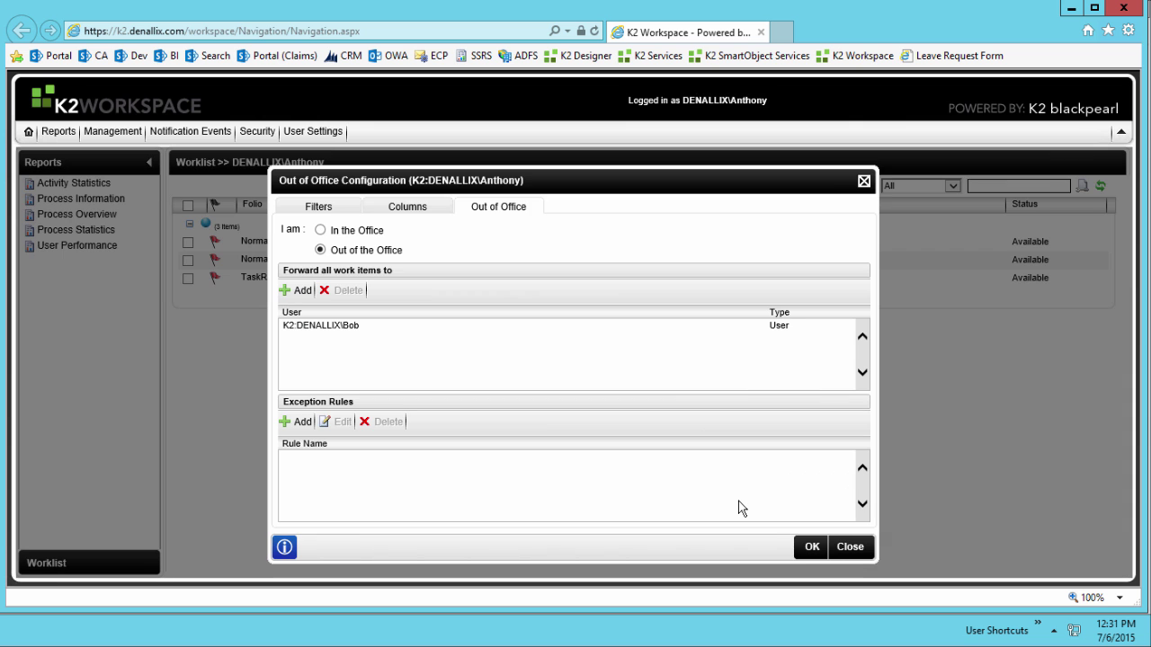
click(810, 548)
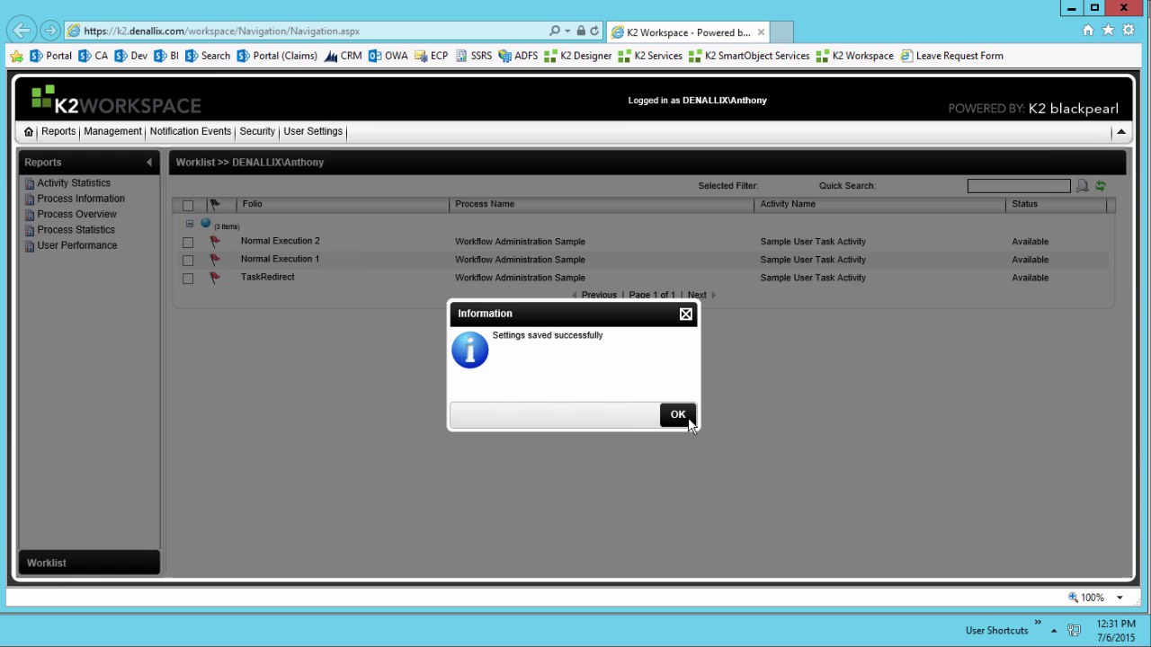
- Dismiss the save confirmation and launch the IE (Bob) browser session from User Shortcuts
click(680, 416)
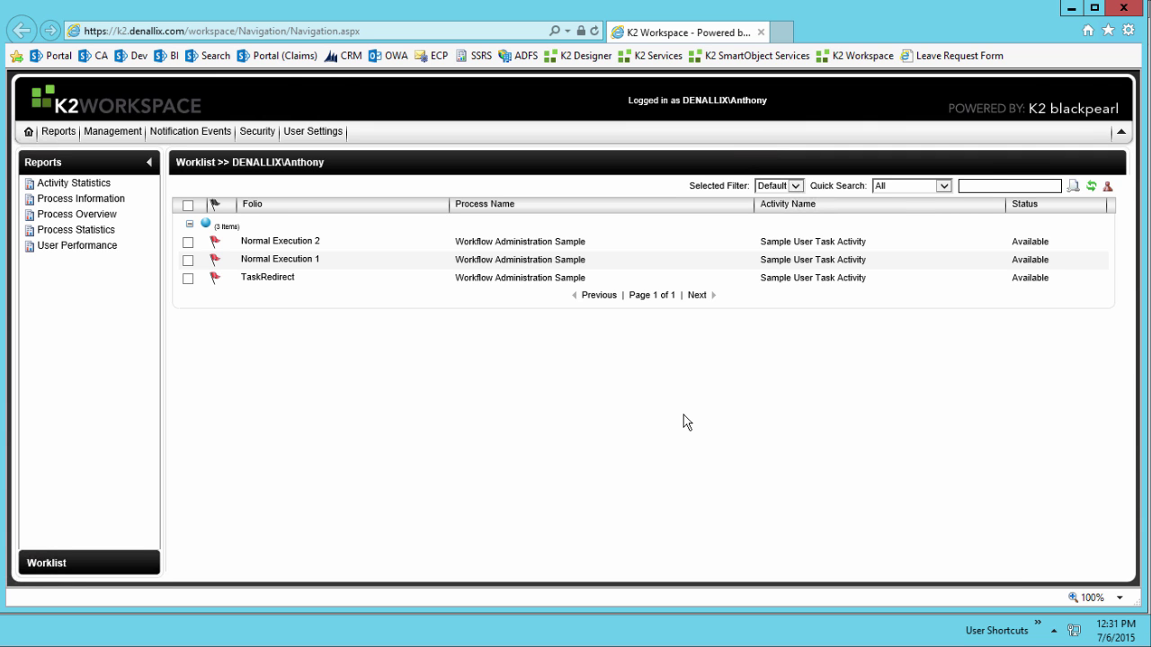
click(1036, 626)
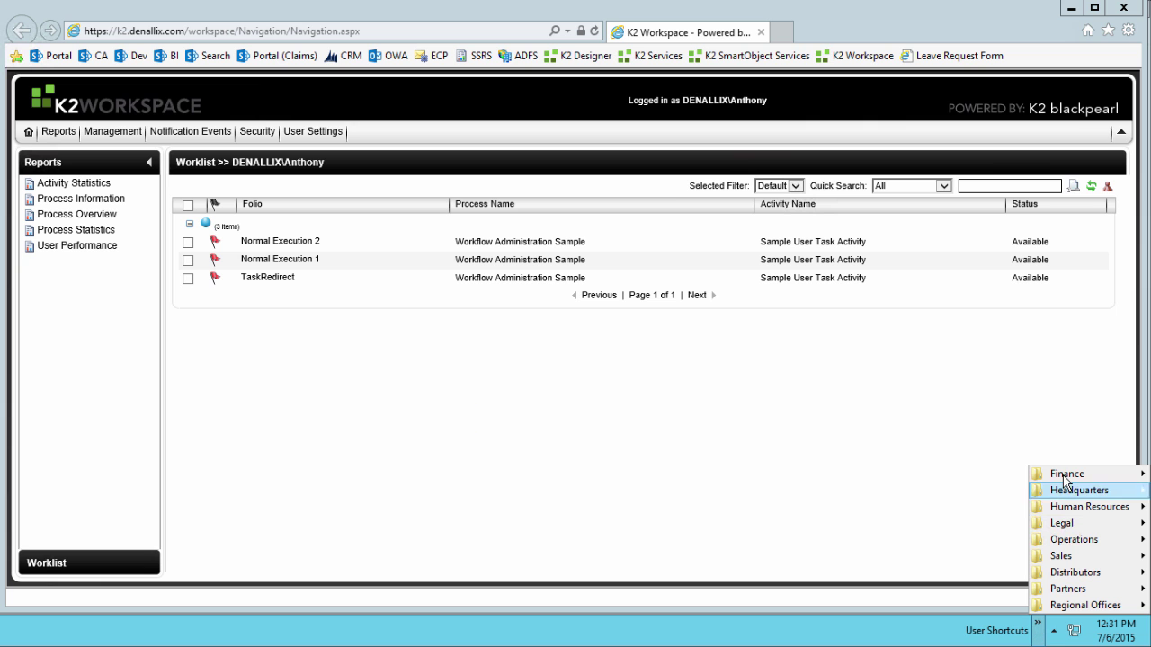
mouse_move(1067, 474)
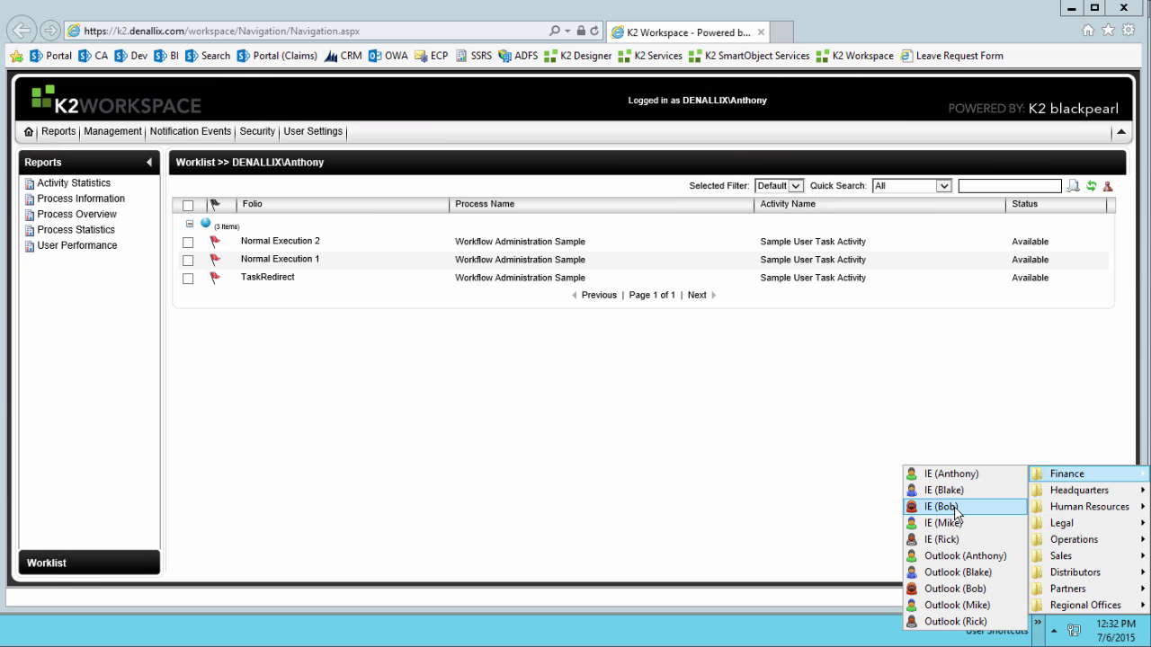
click(955, 508)
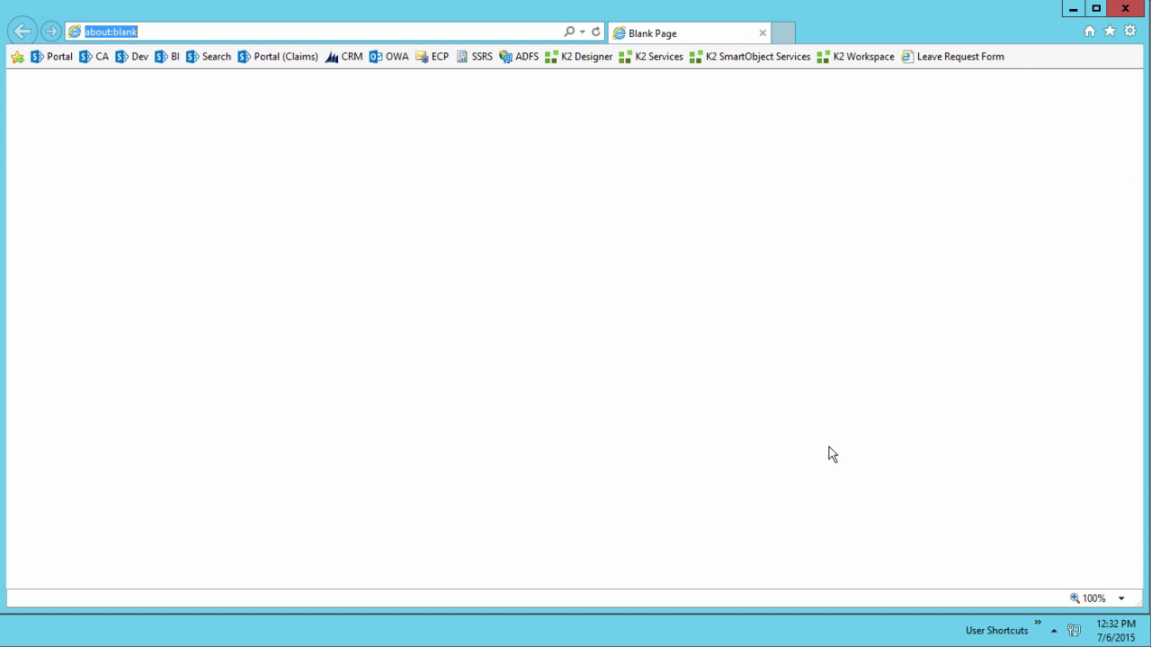
- Open the K2 Workspace favorite in Bob's browser window
click(854, 64)
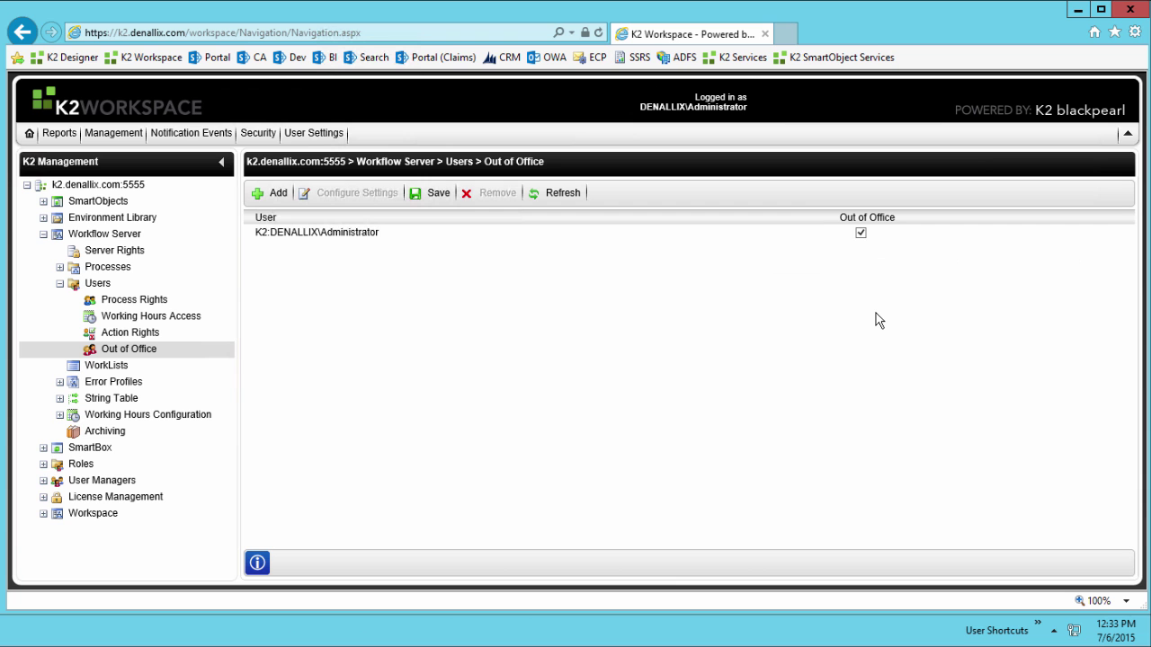
- Clear Administrator's Out of Office checkbox, save, and acknowledge the confirmation
click(861, 235)
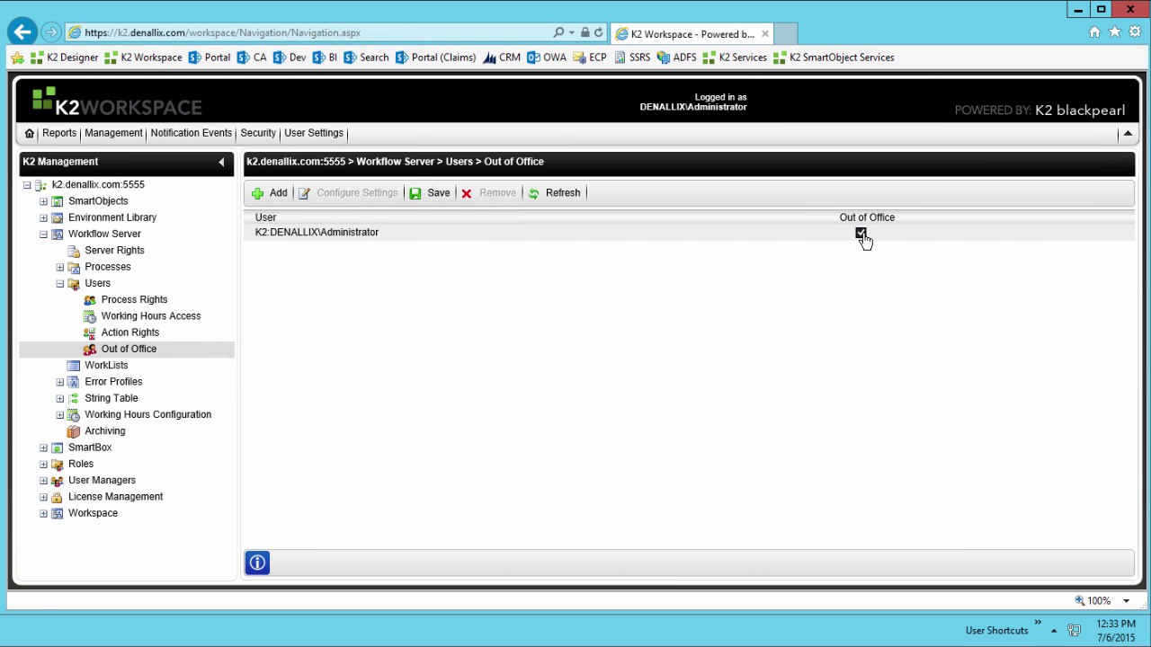
click(434, 193)
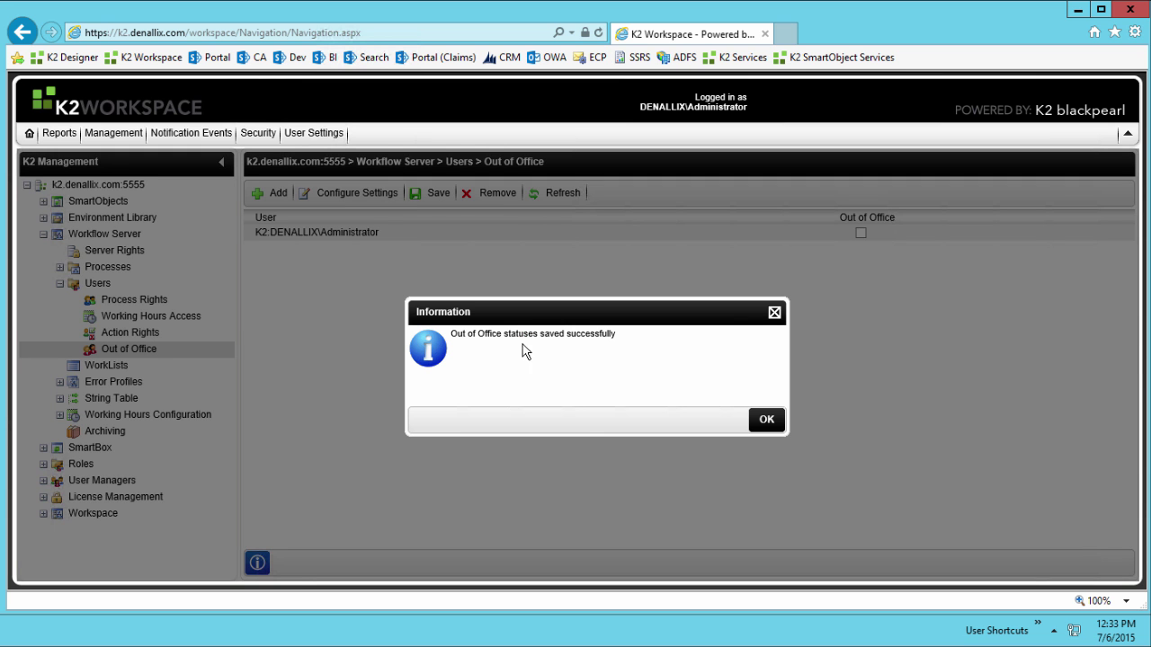
click(765, 418)
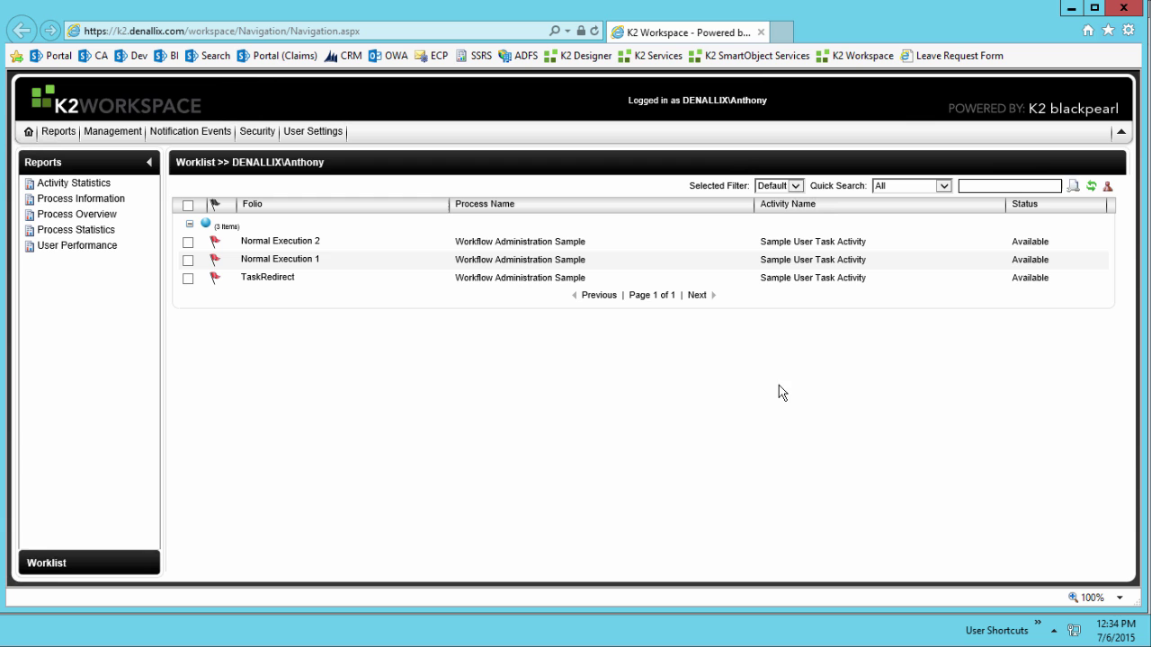
- Refresh Anthony's worklist so only TaskRedirect remains listed
click(1091, 187)
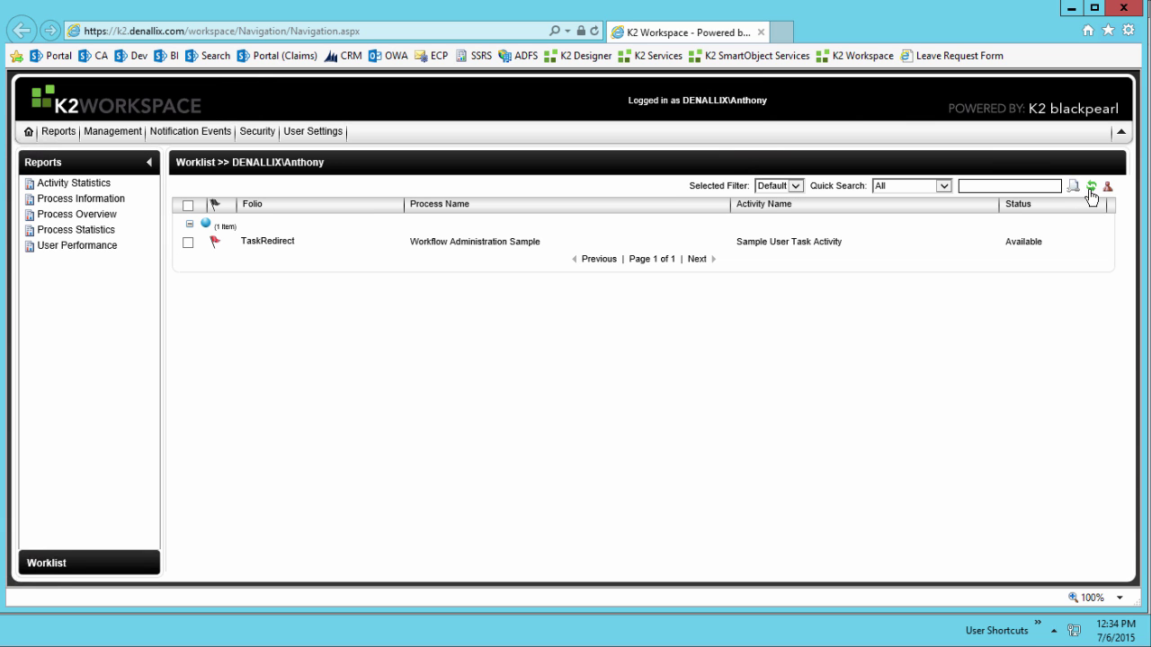